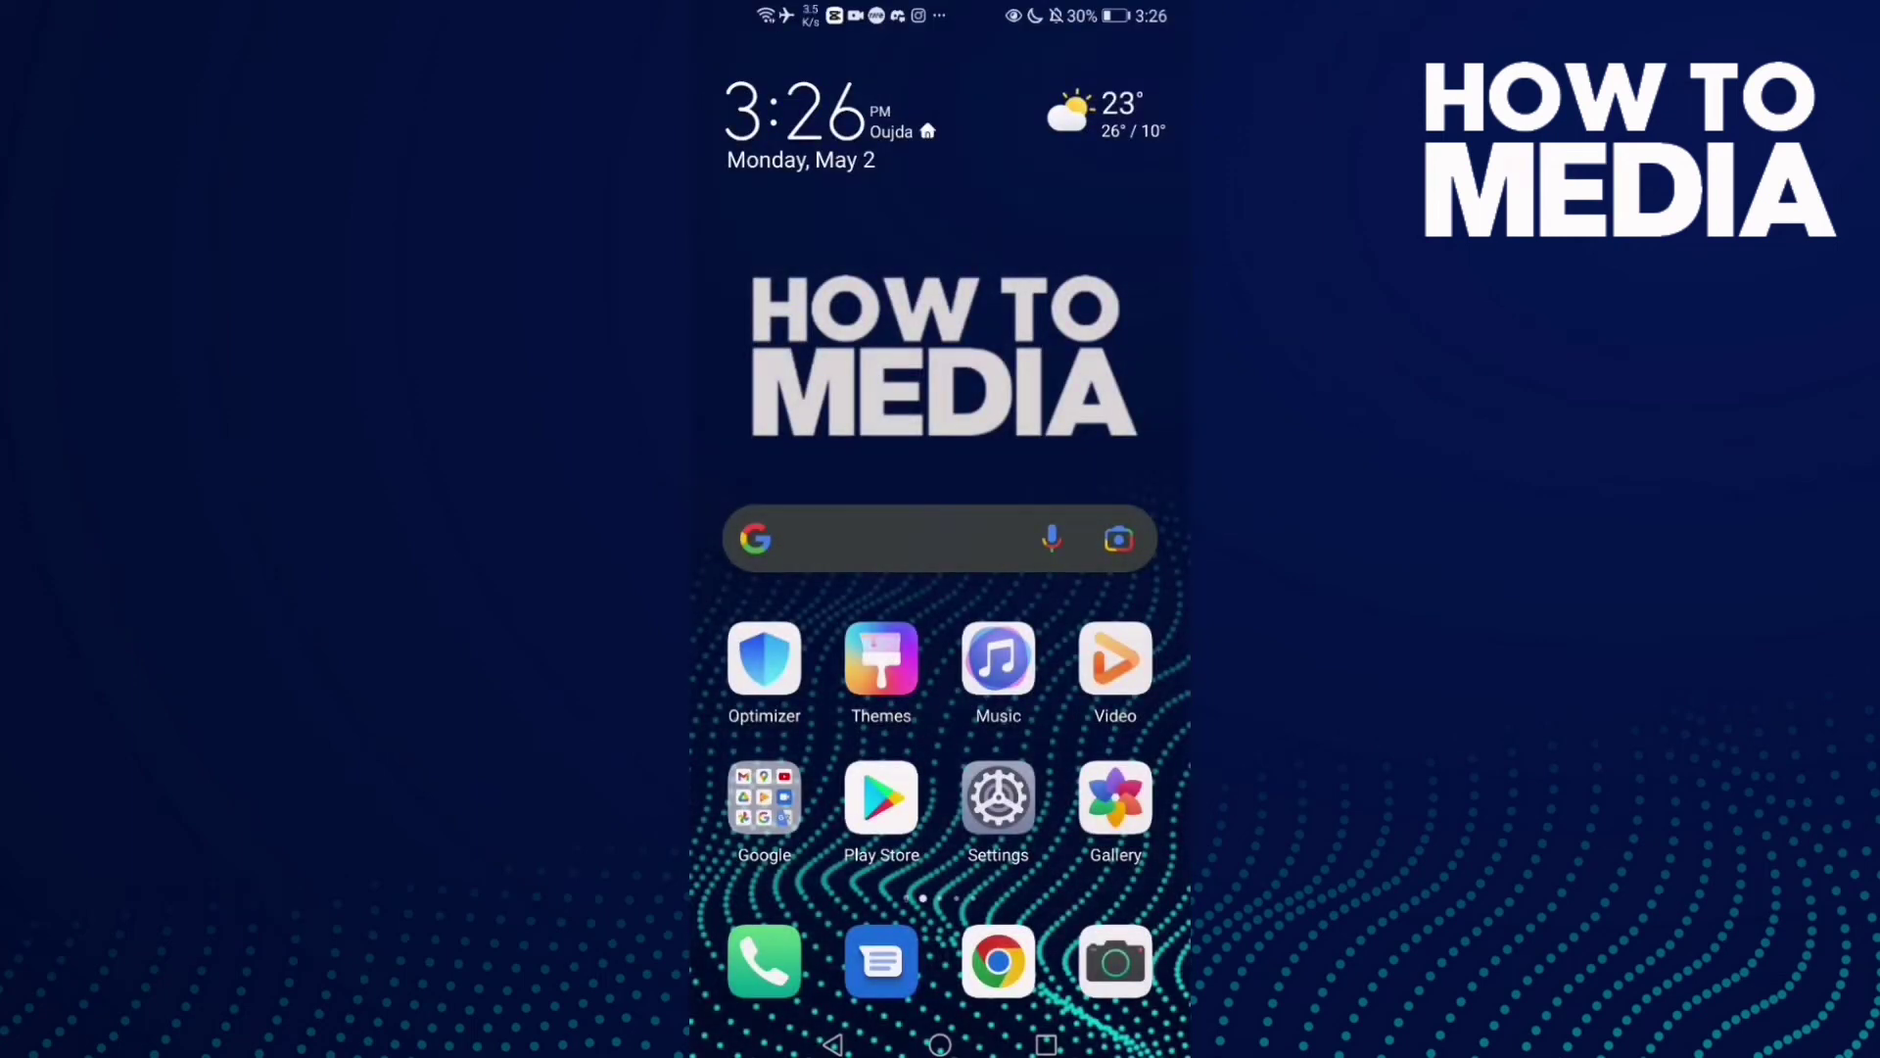
- Swipe between home screen pages to reach the one with the Facebook icon
left_click_drag(1087, 662, 765, 662)
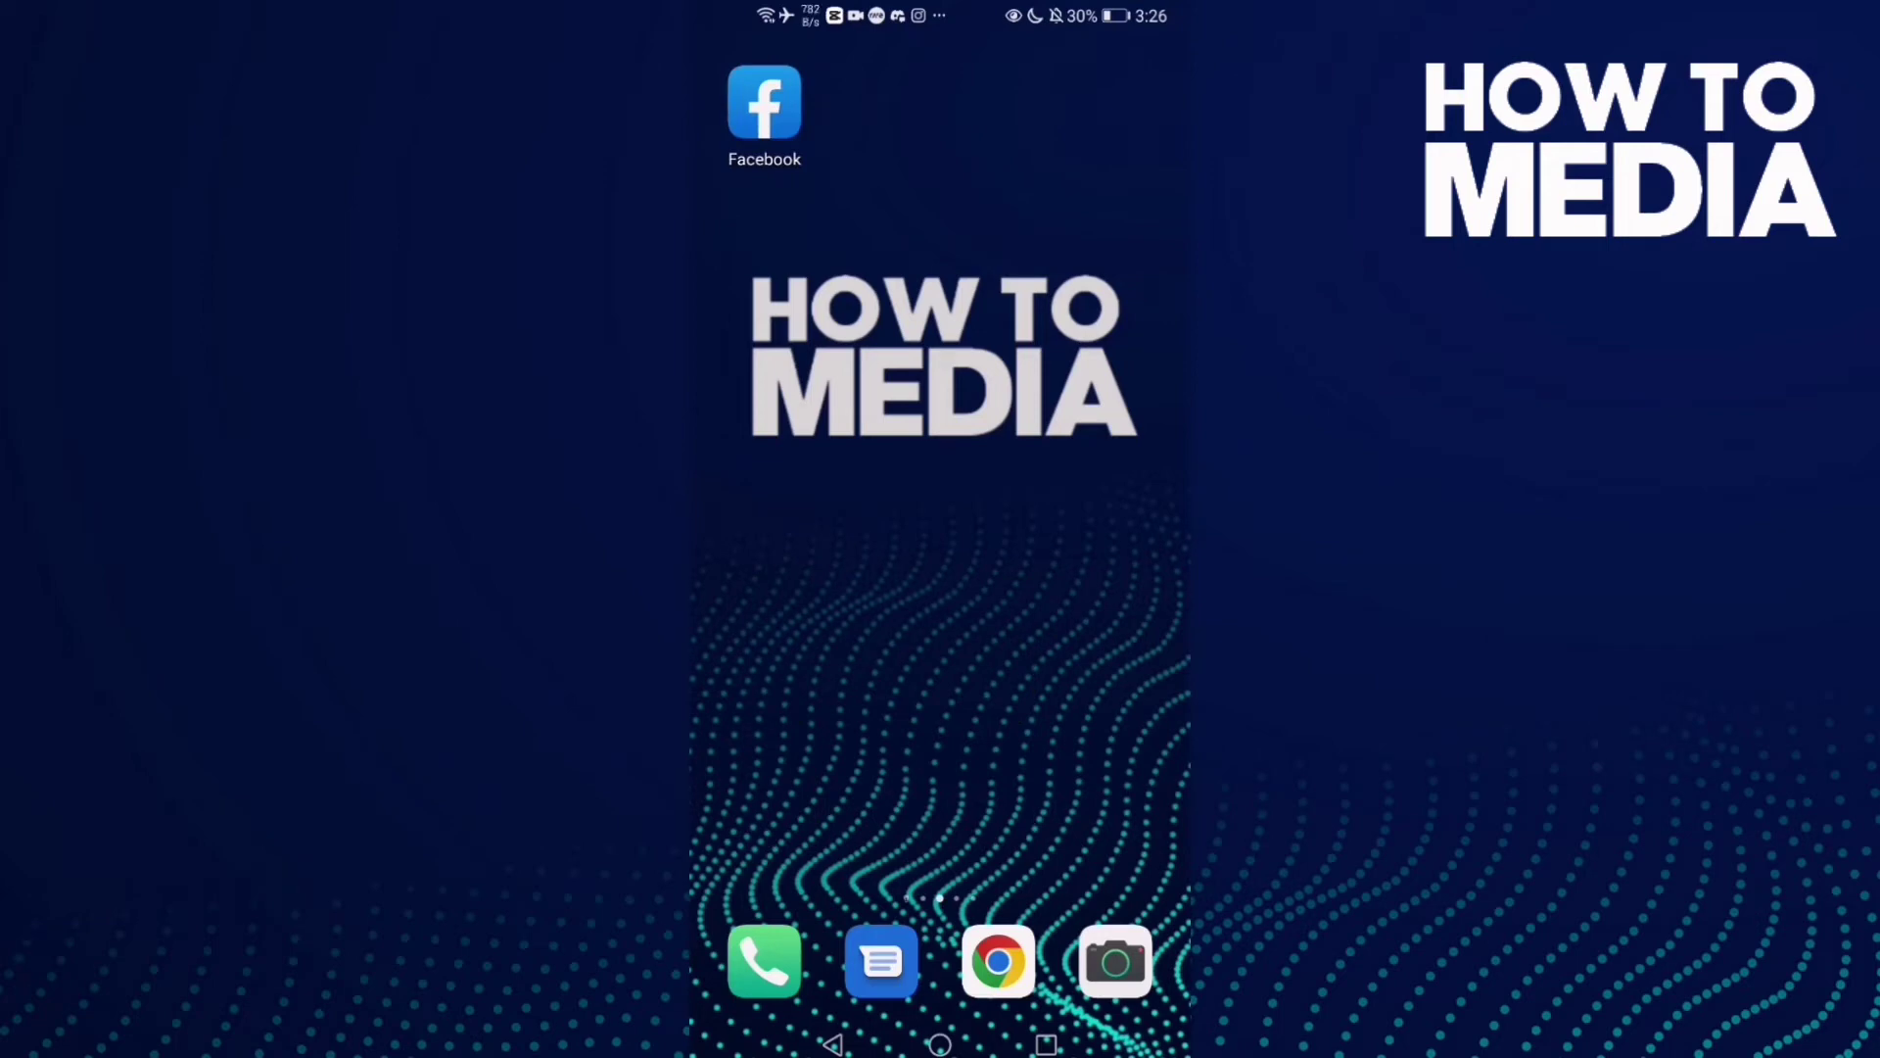
left_click_drag(953, 641, 1176, 643)
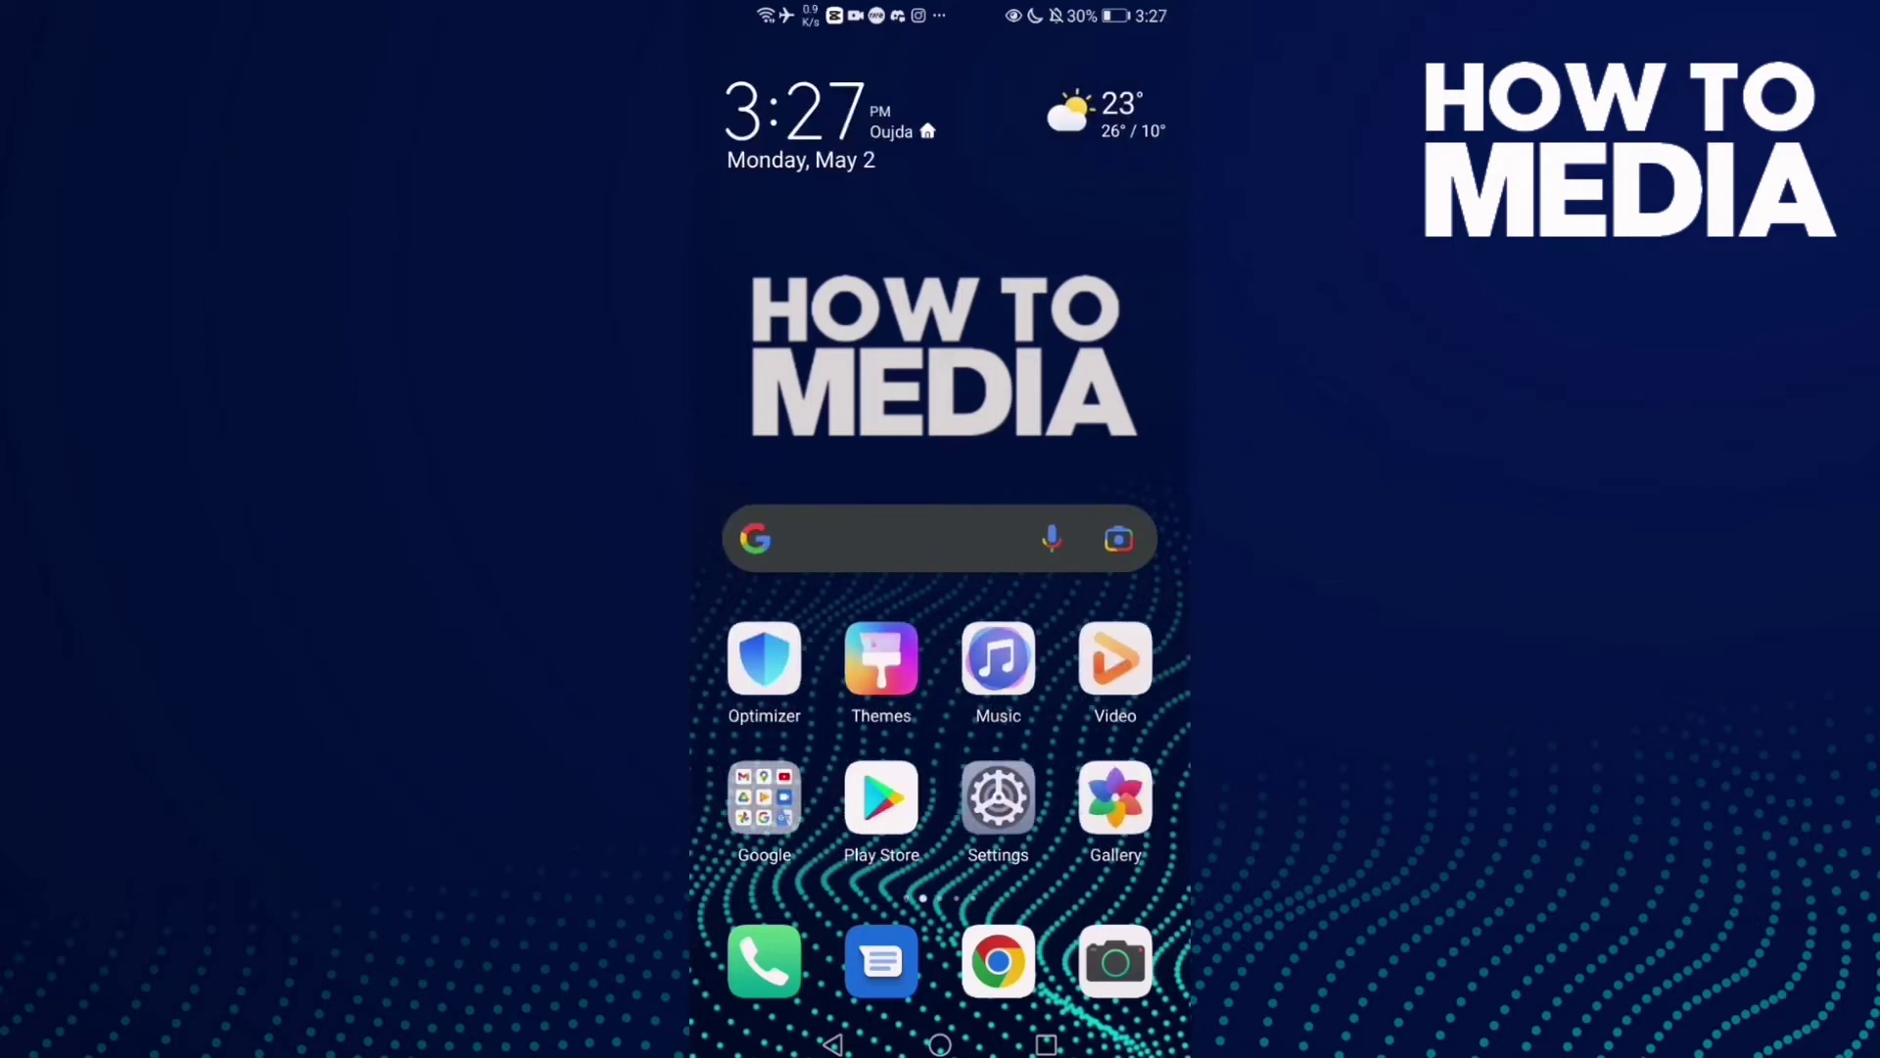
left_click_drag(1103, 642, 808, 642)
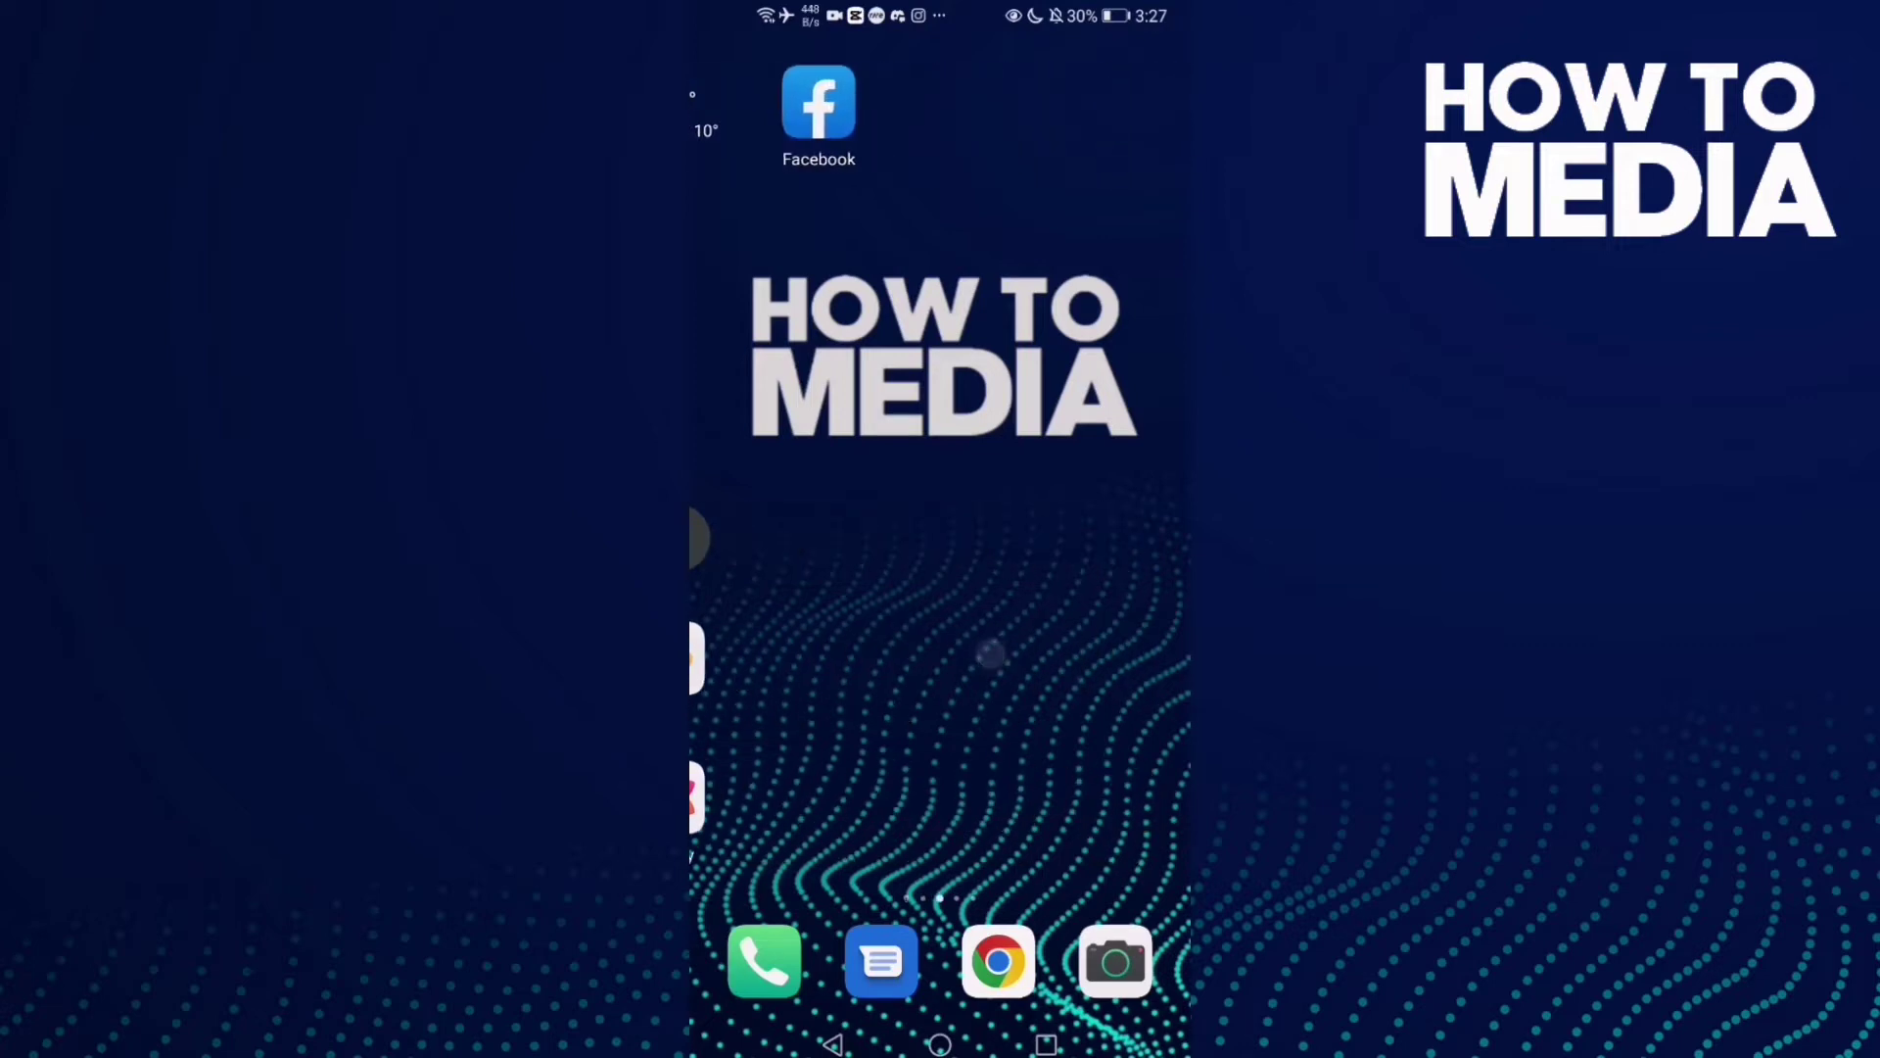
- Launch Facebook and expand Settings & Privacy in the main menu
left_click(764, 103)
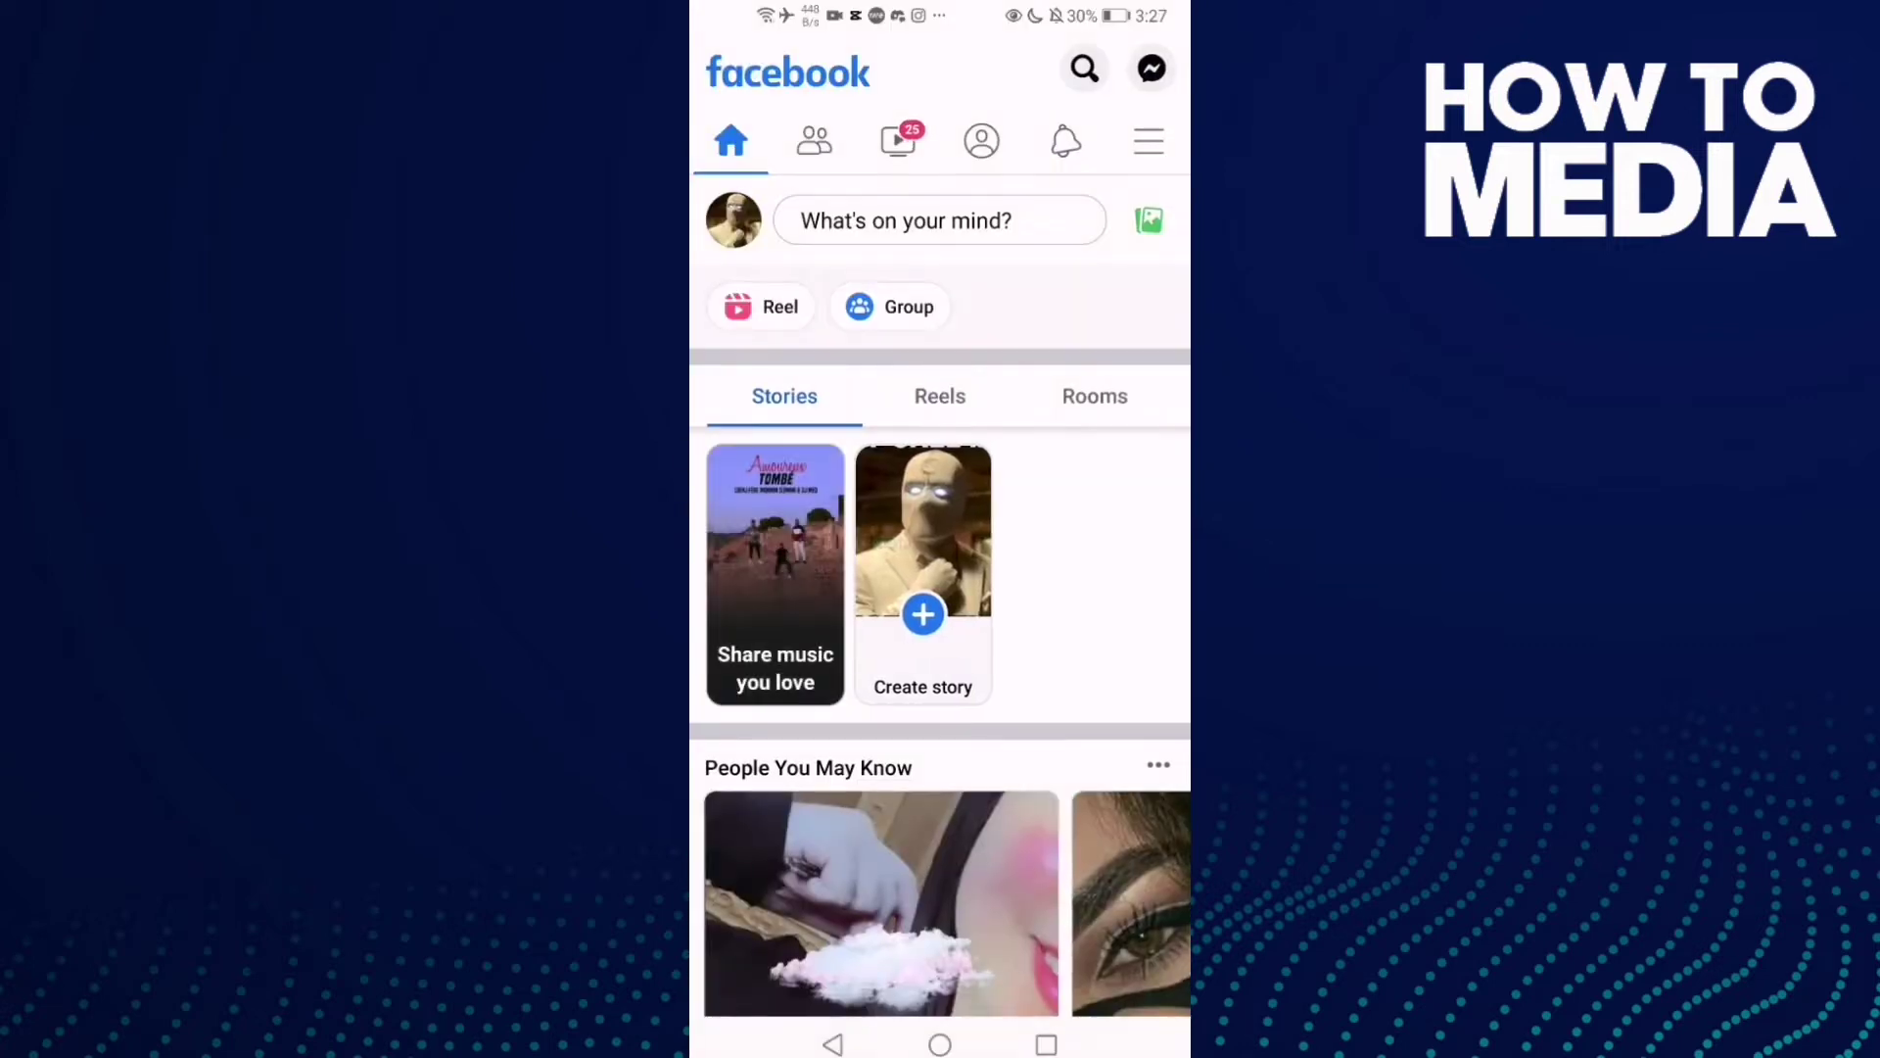
left_click(1160, 169)
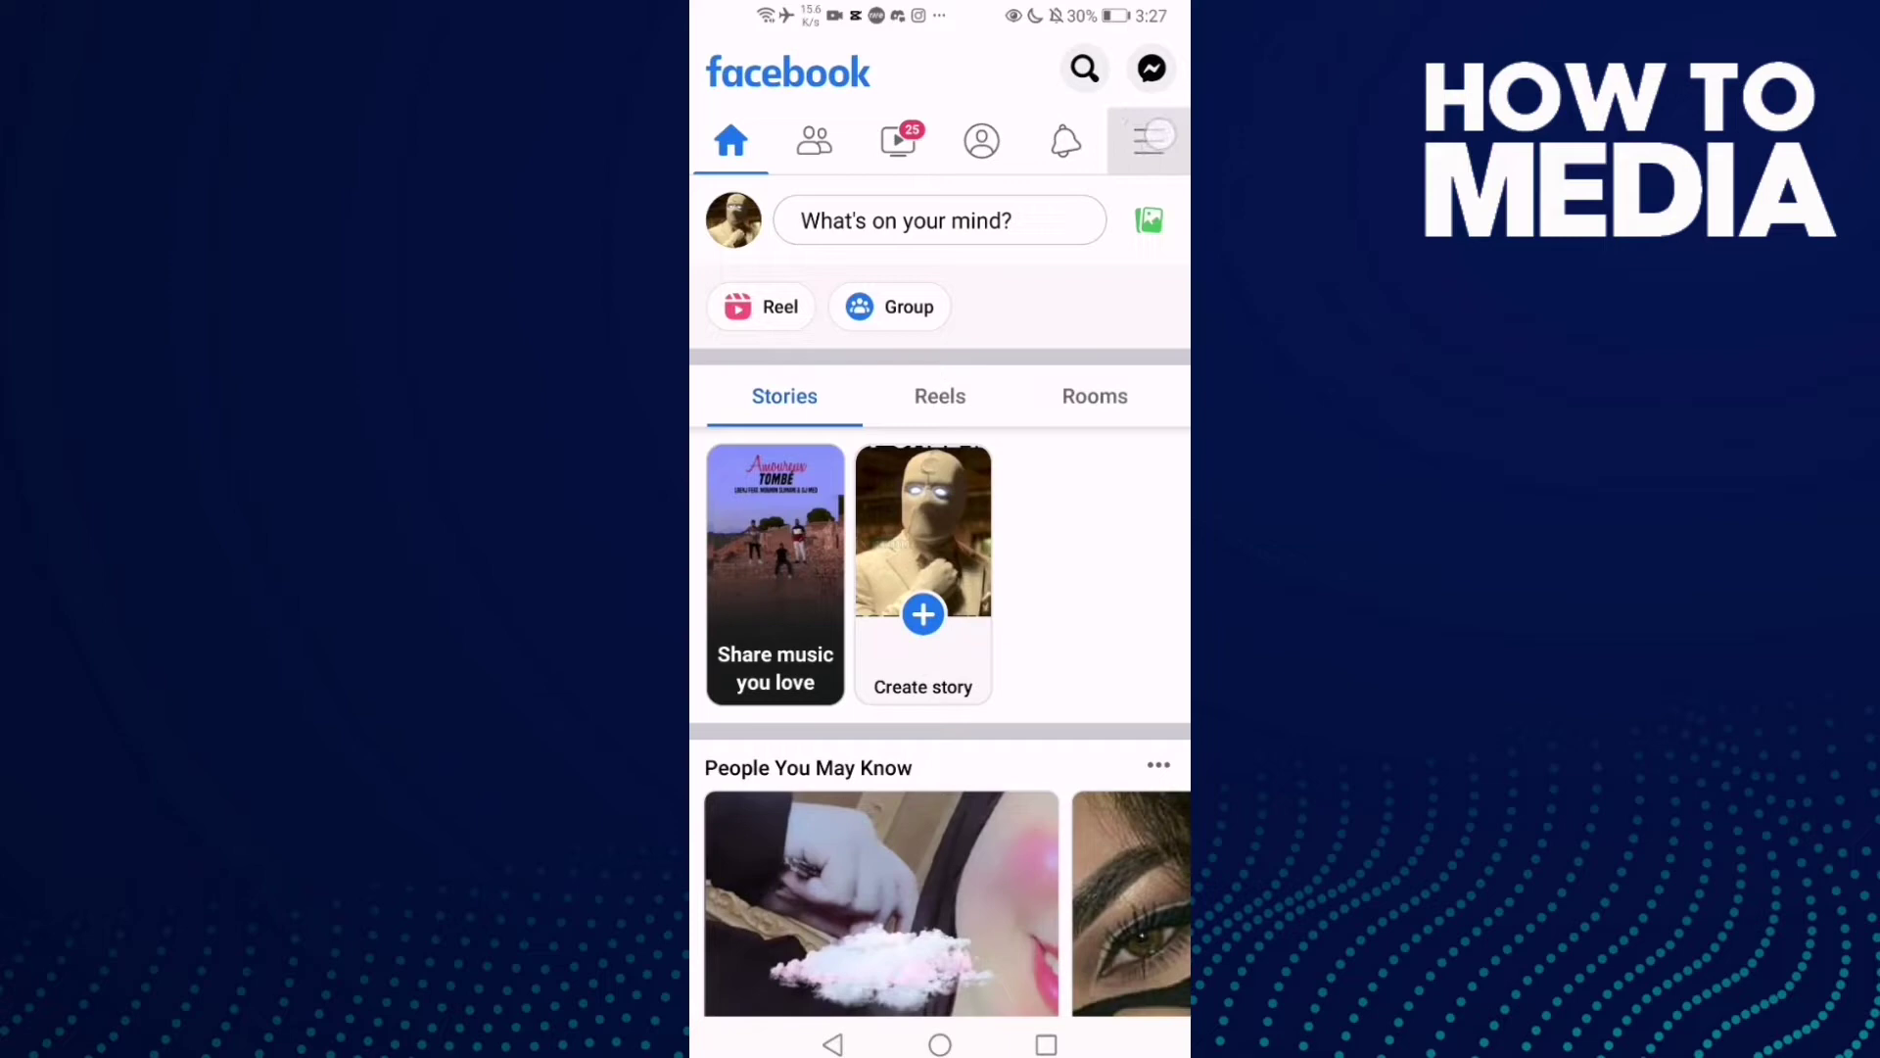
scroll(1139, 662, "down", 3)
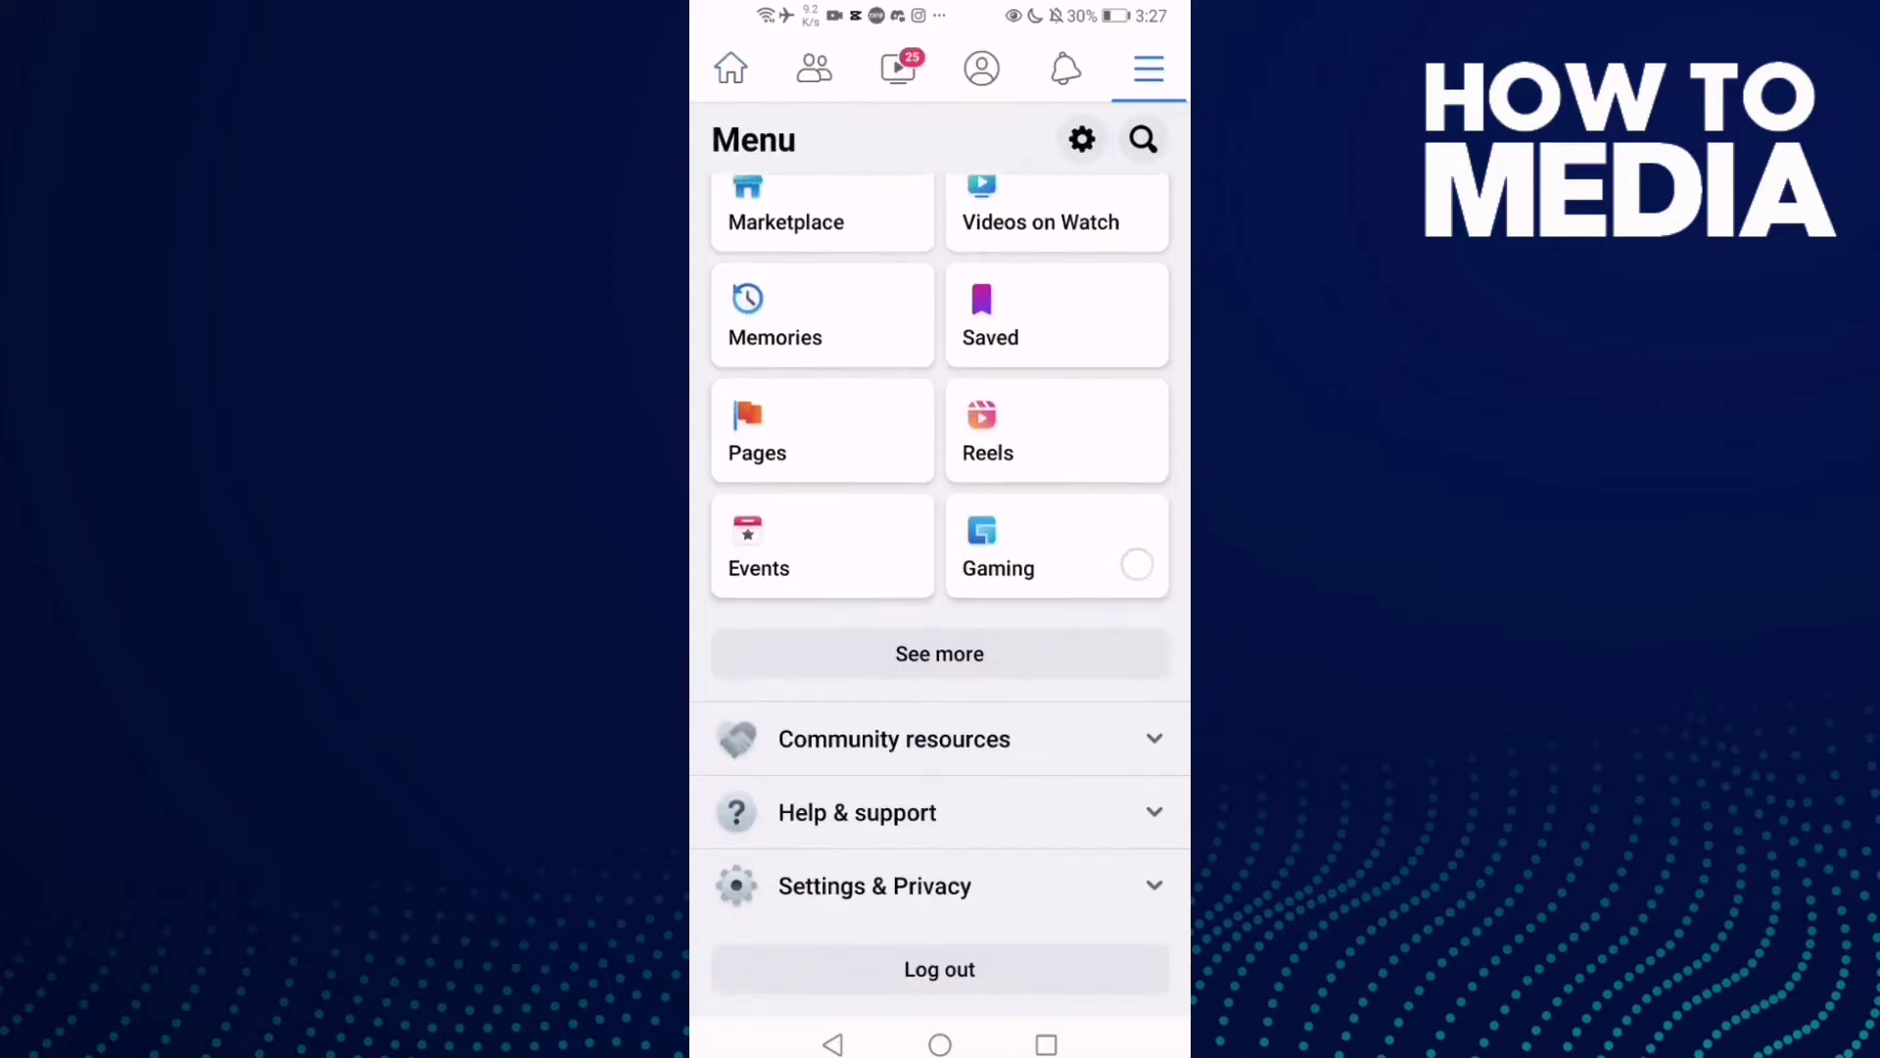
left_click(874, 886)
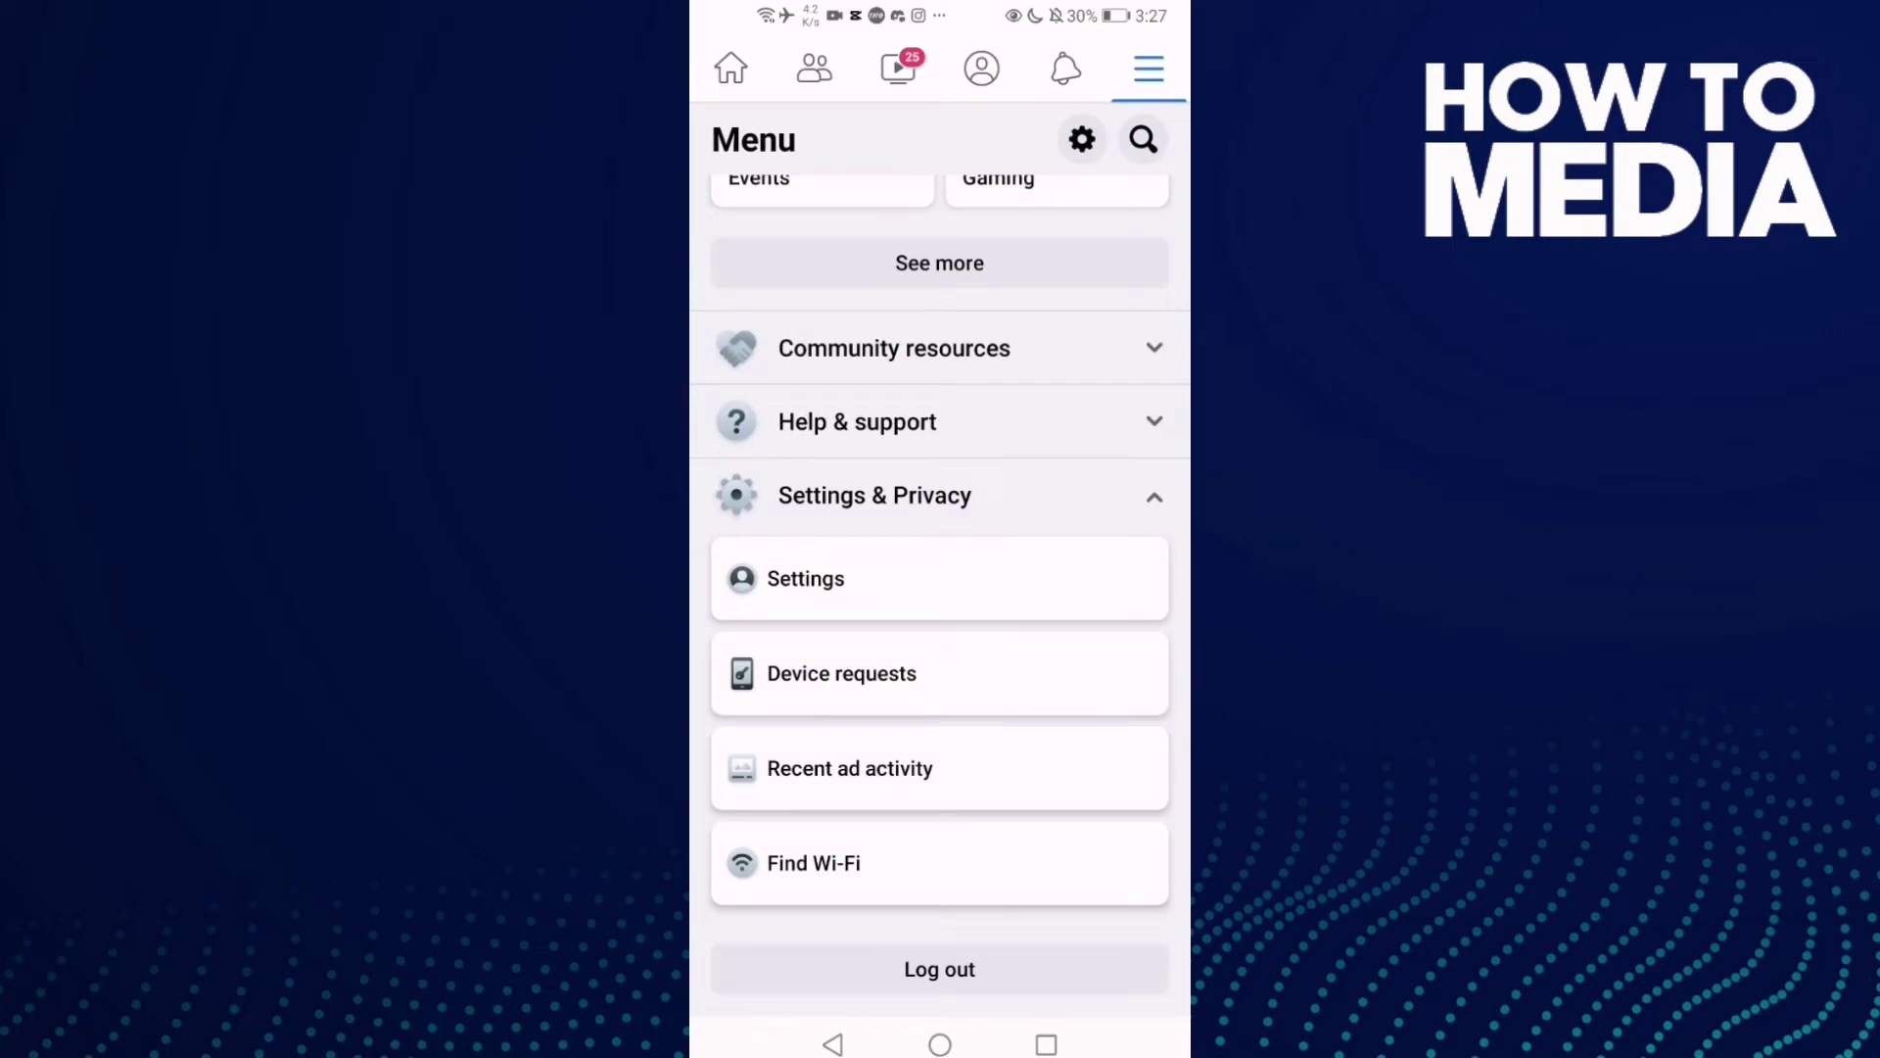
- Go to the Settings & privacy page and select an entry under Audience and visibility
left_click(882, 579)
scroll(1068, 566, "down", 3)
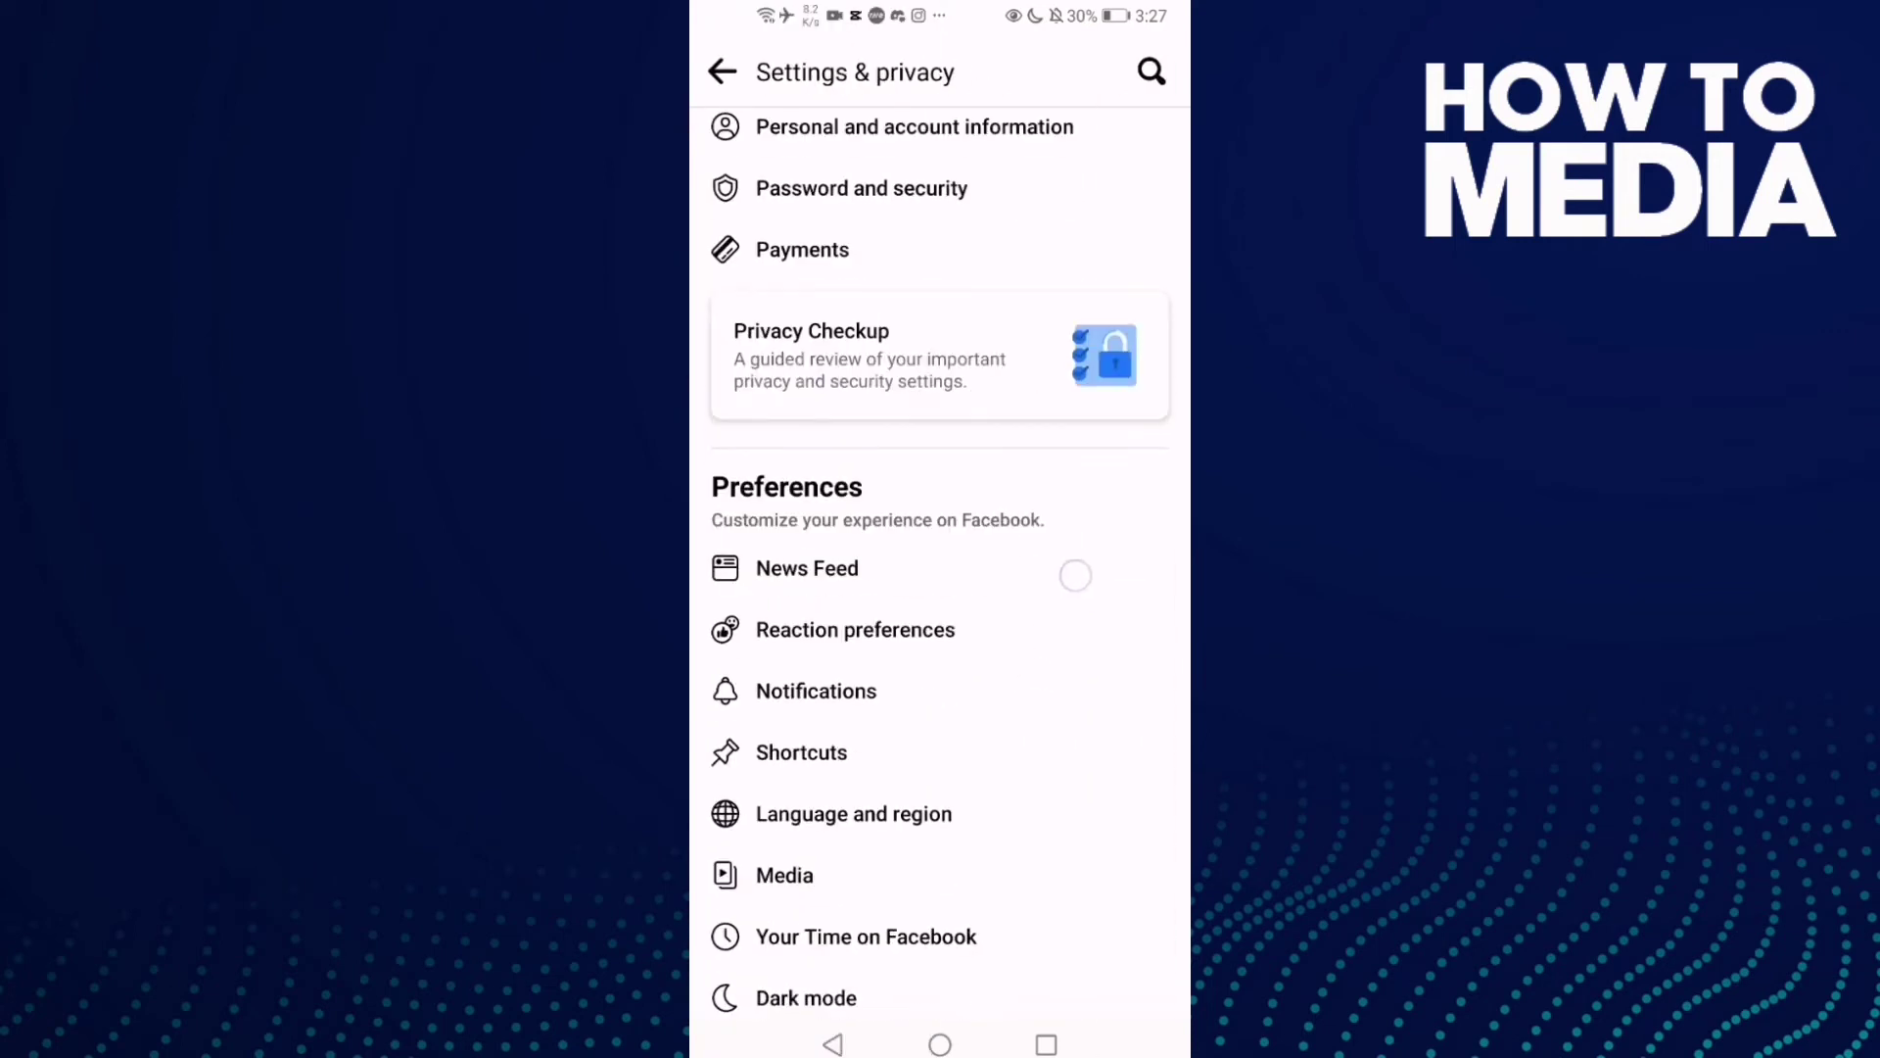
scroll(1068, 566, "down", 3)
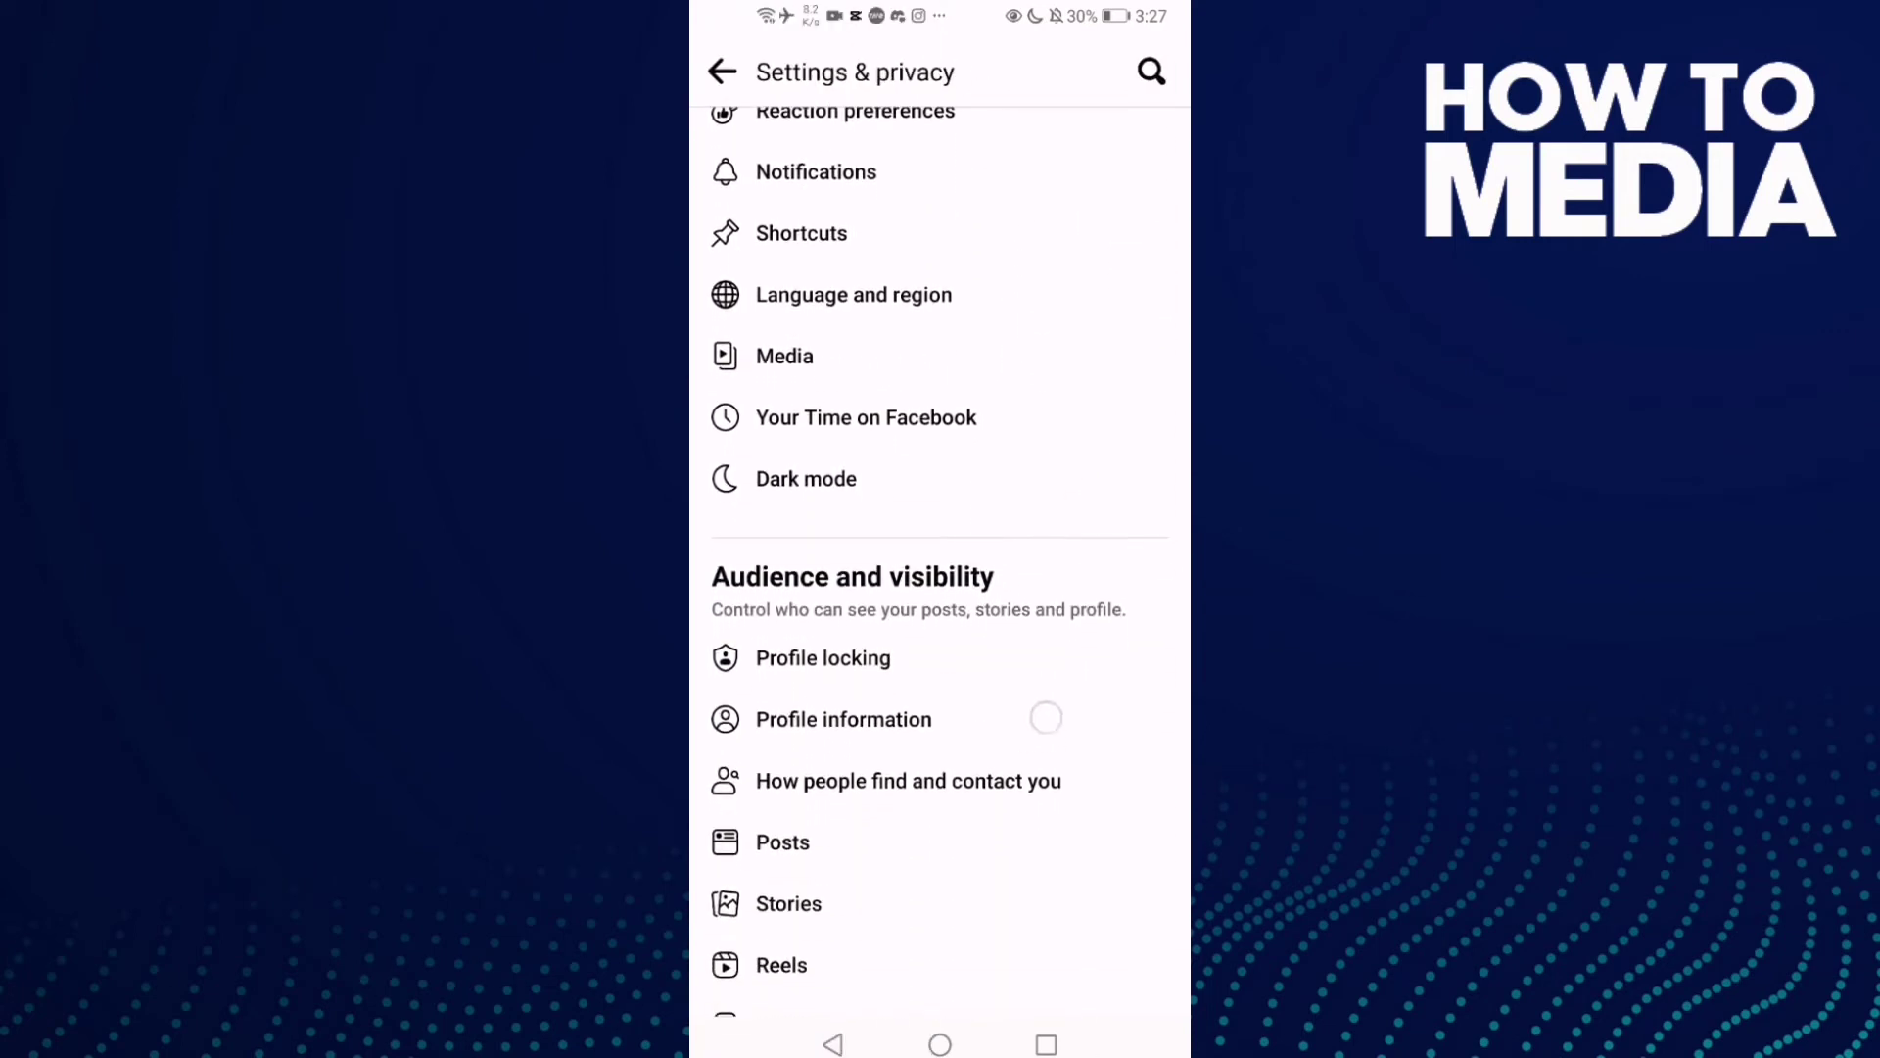
scroll(1045, 717, "down", 2)
scroll(1049, 568, "down", 2)
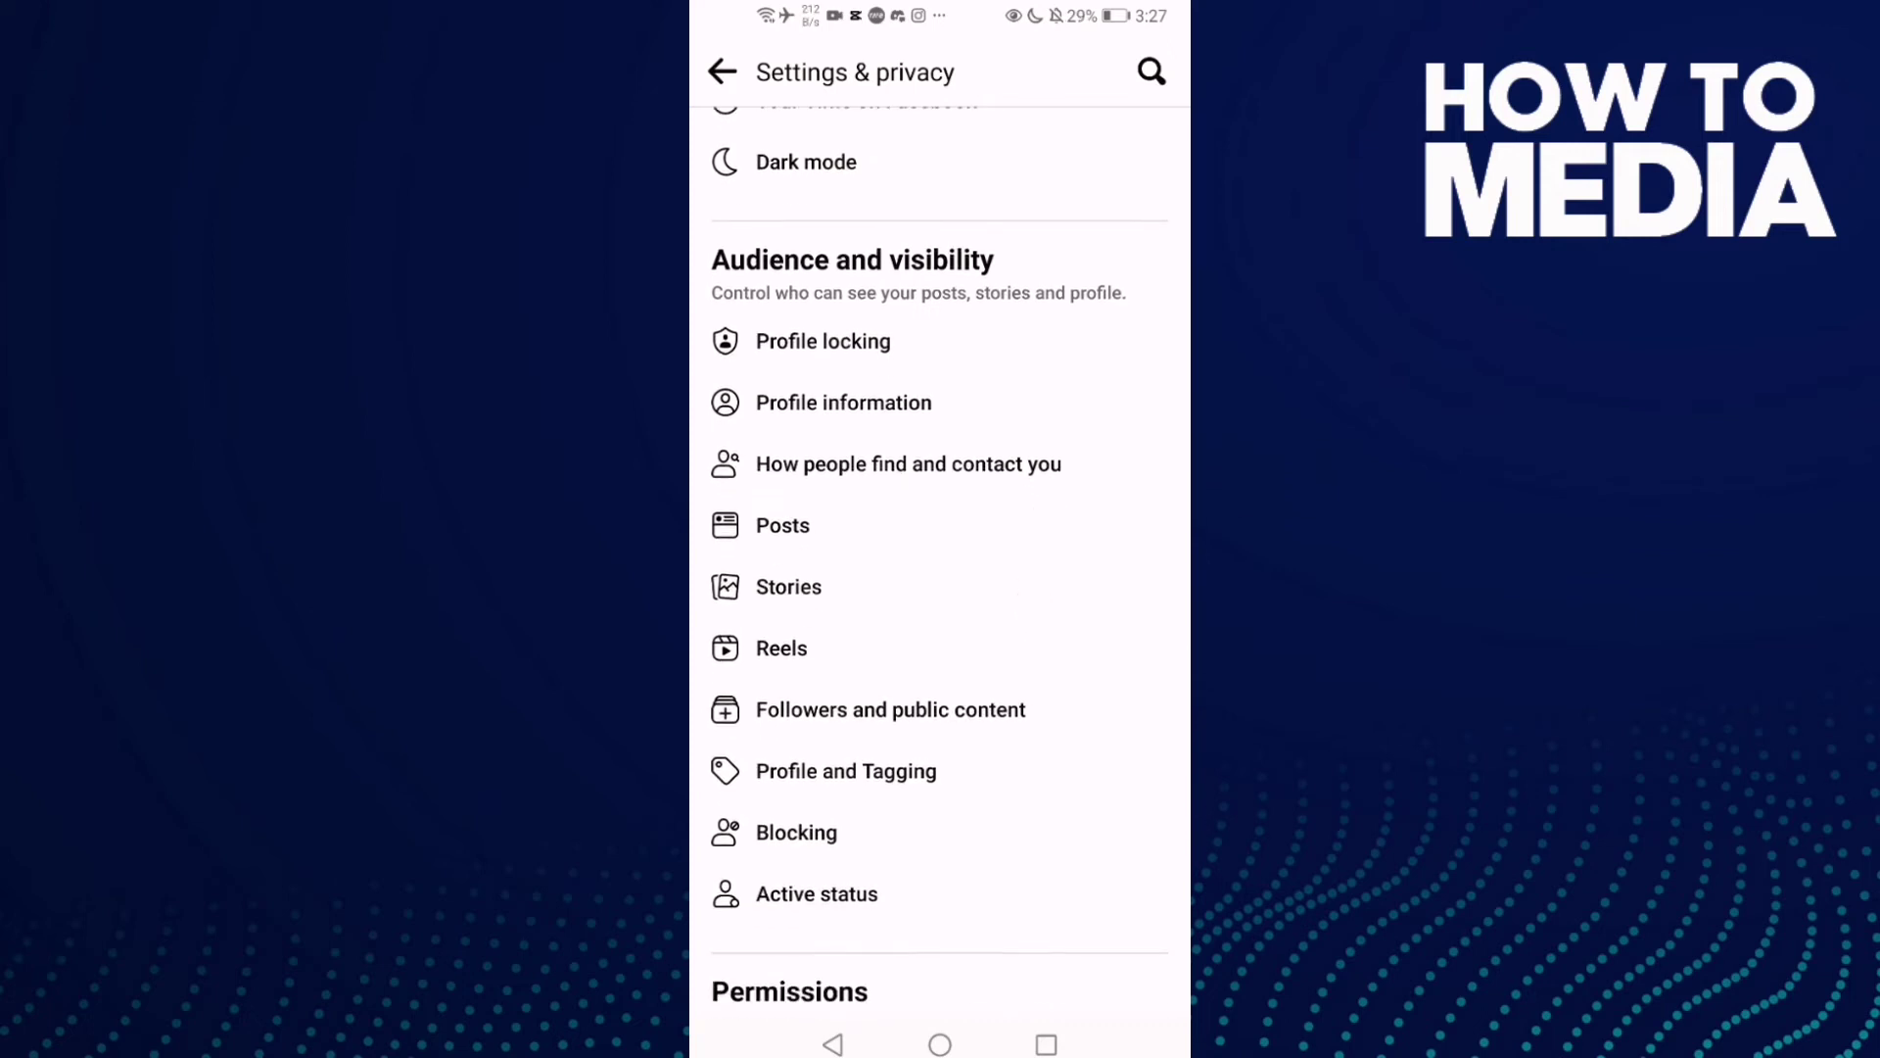
scroll(968, 645, "down", 1)
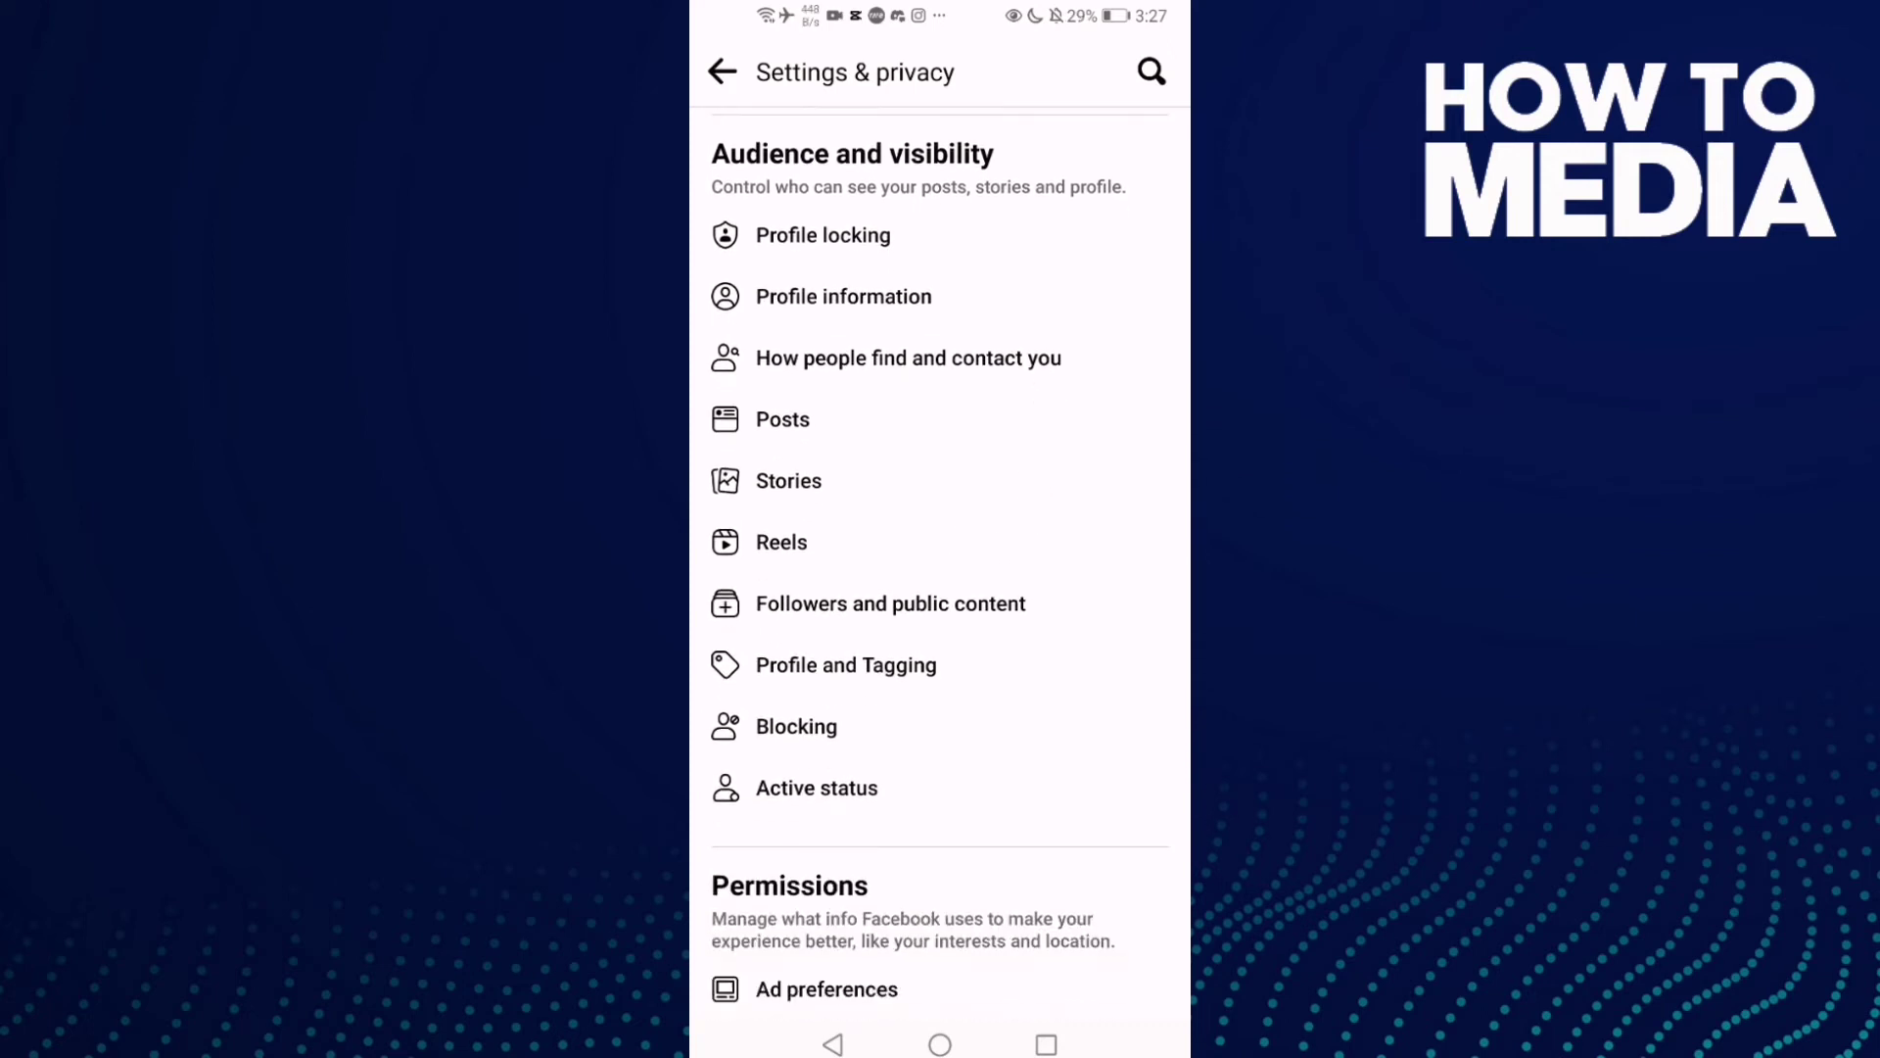
left_click(1024, 605)
scroll(1024, 606, "down", 1)
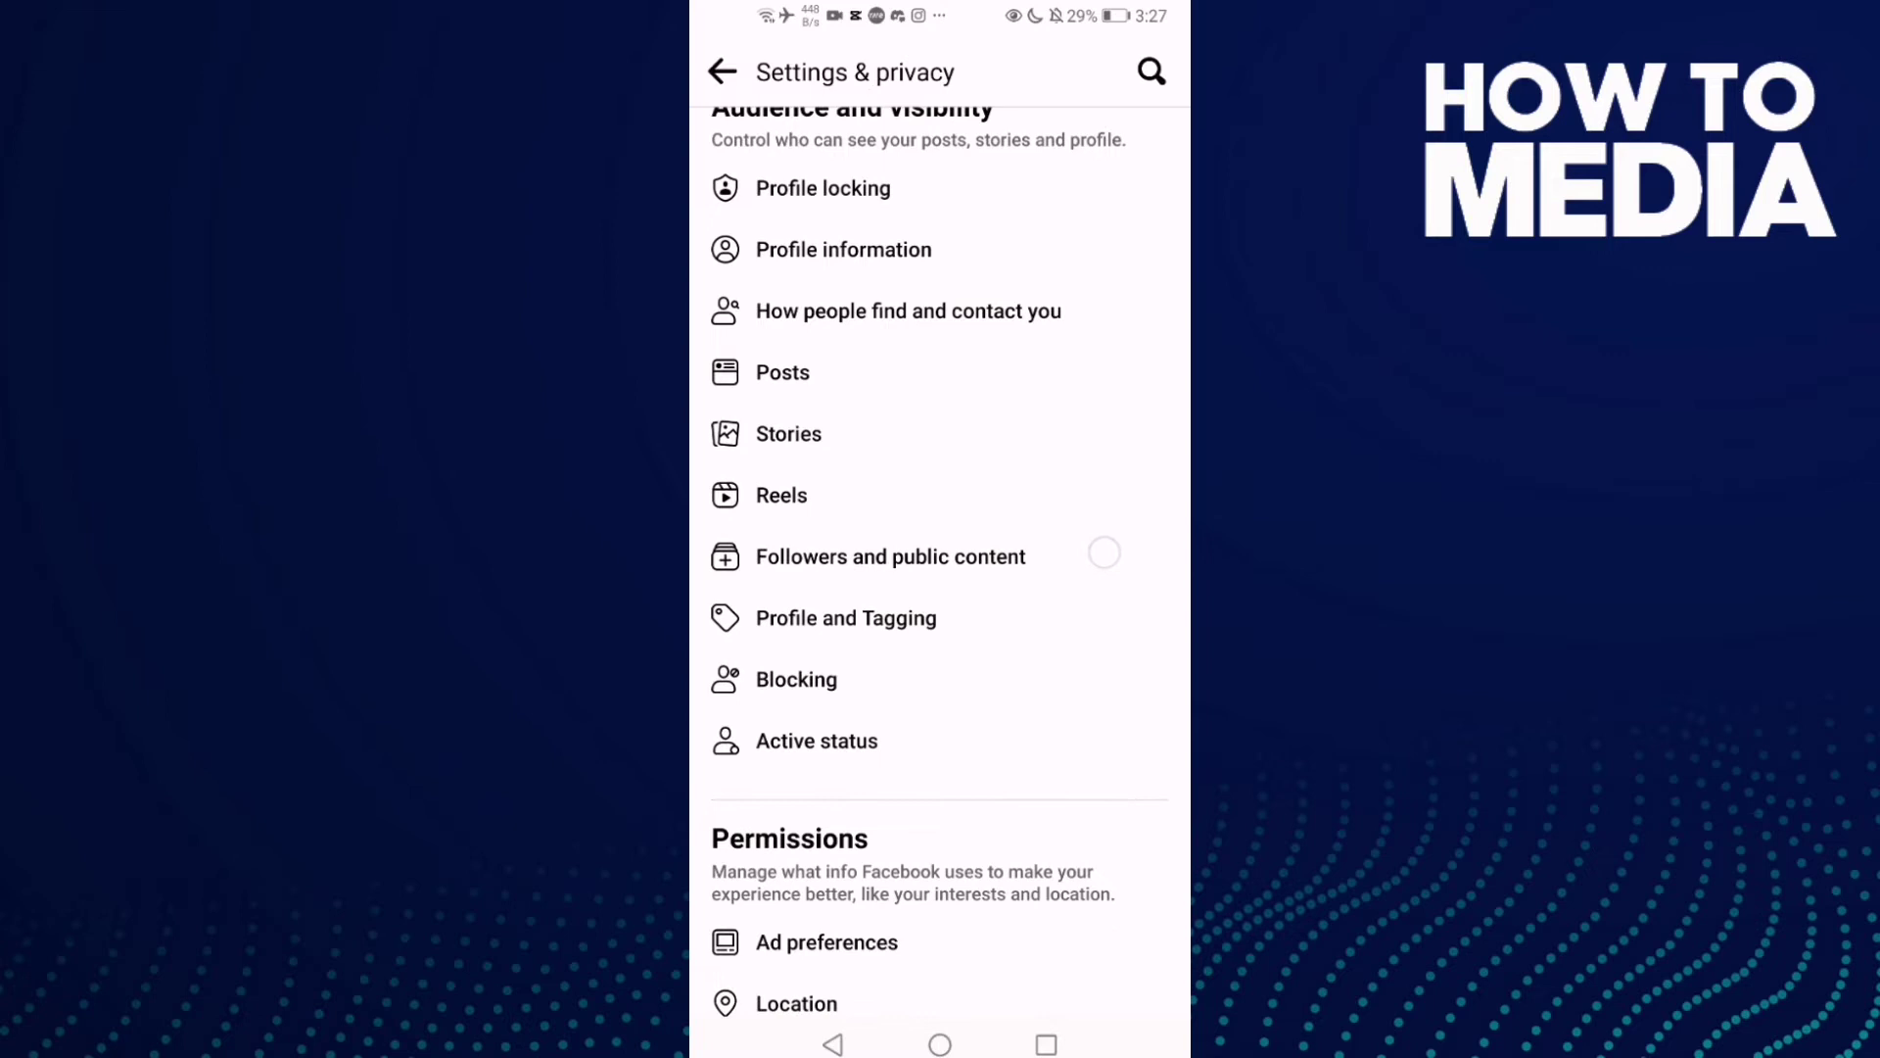
- In Followers and public content, set Public Post Comments to Friends
left_click(1103, 555)
scroll(1080, 570, "down", 5)
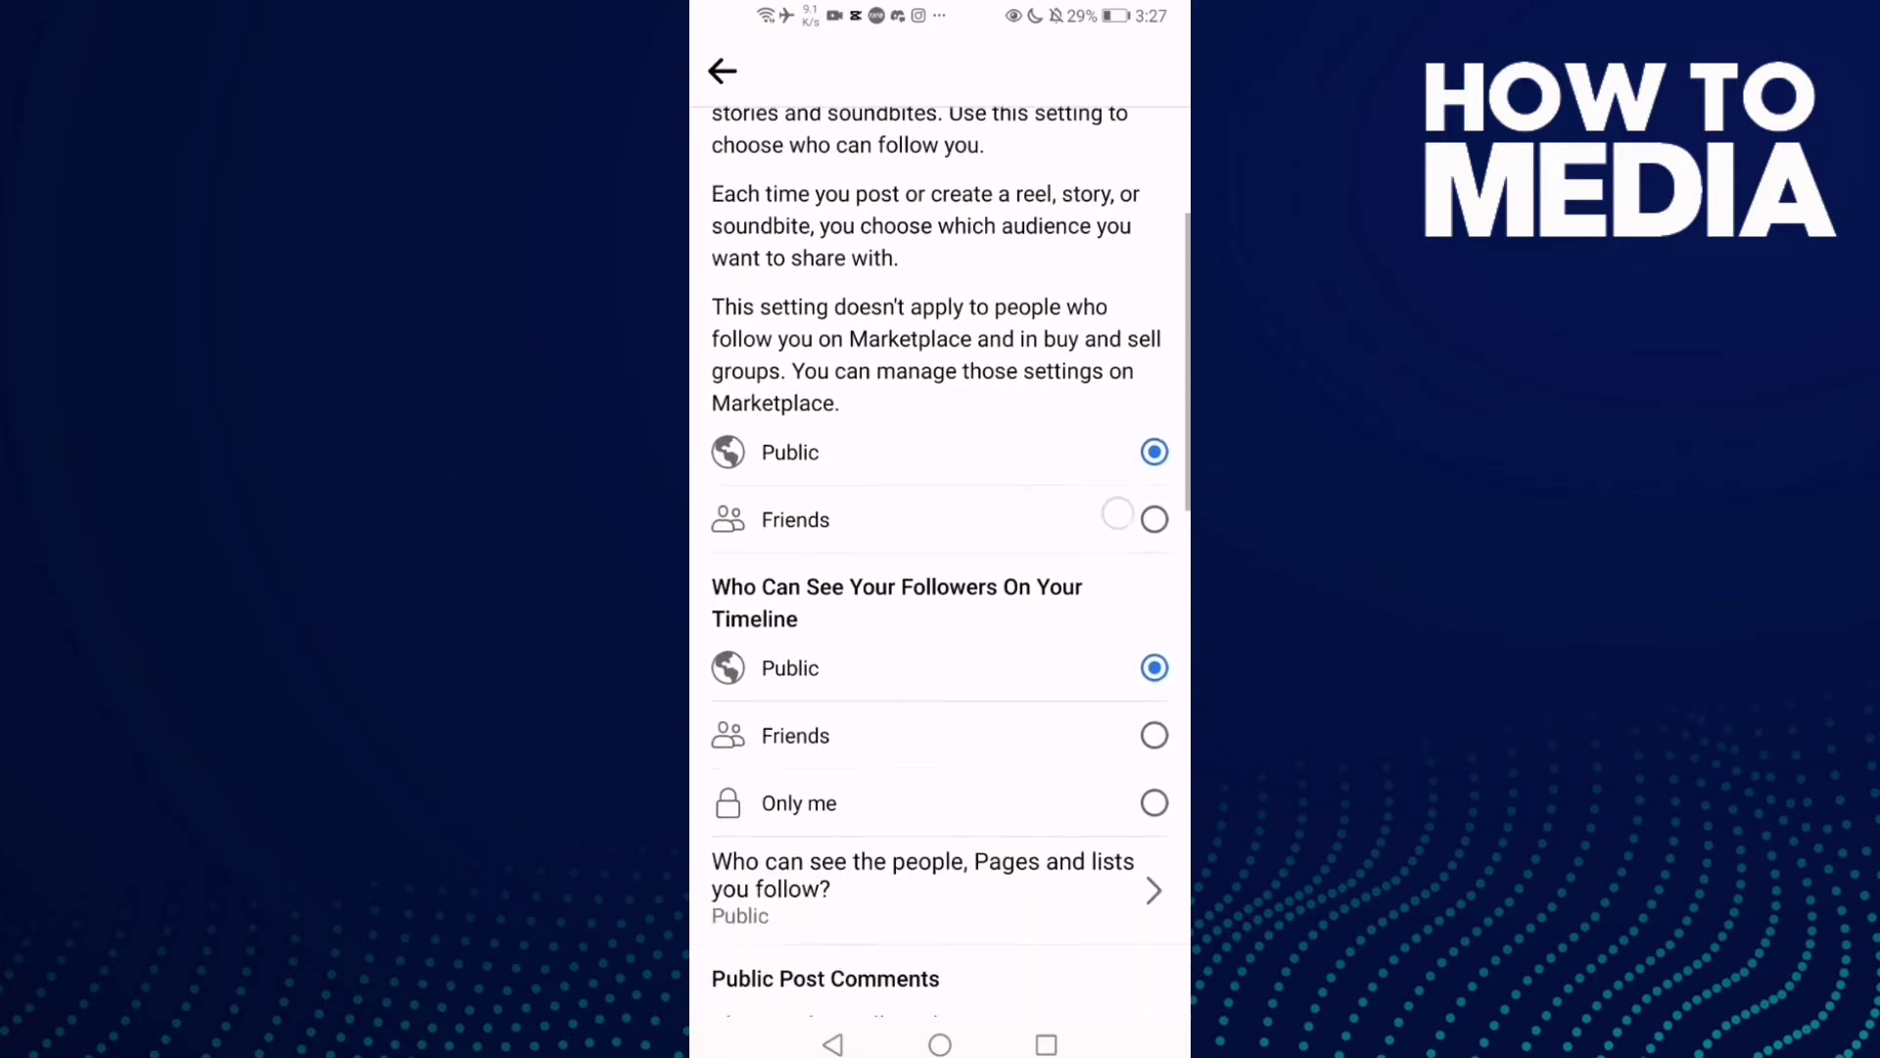
scroll(1079, 570, "down", 1)
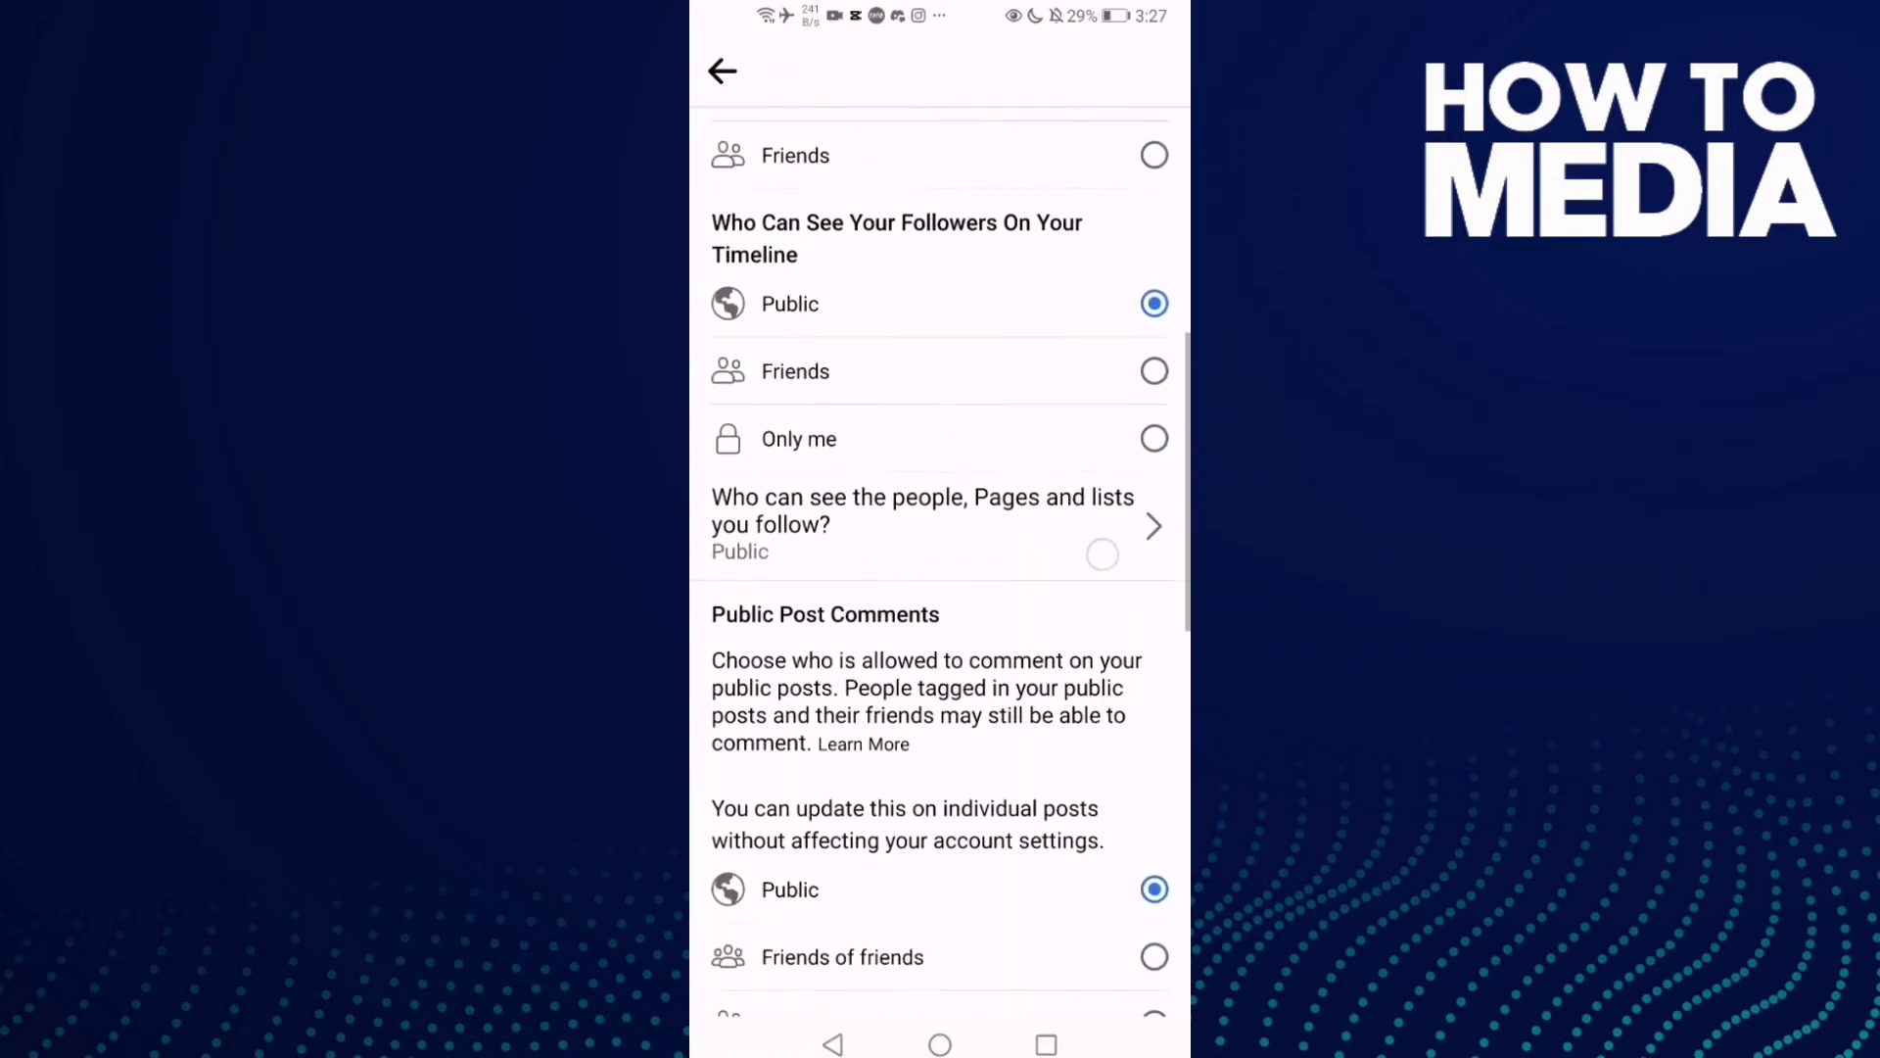
scroll(1054, 643, "down", 2)
scroll(1107, 532, "down", 1)
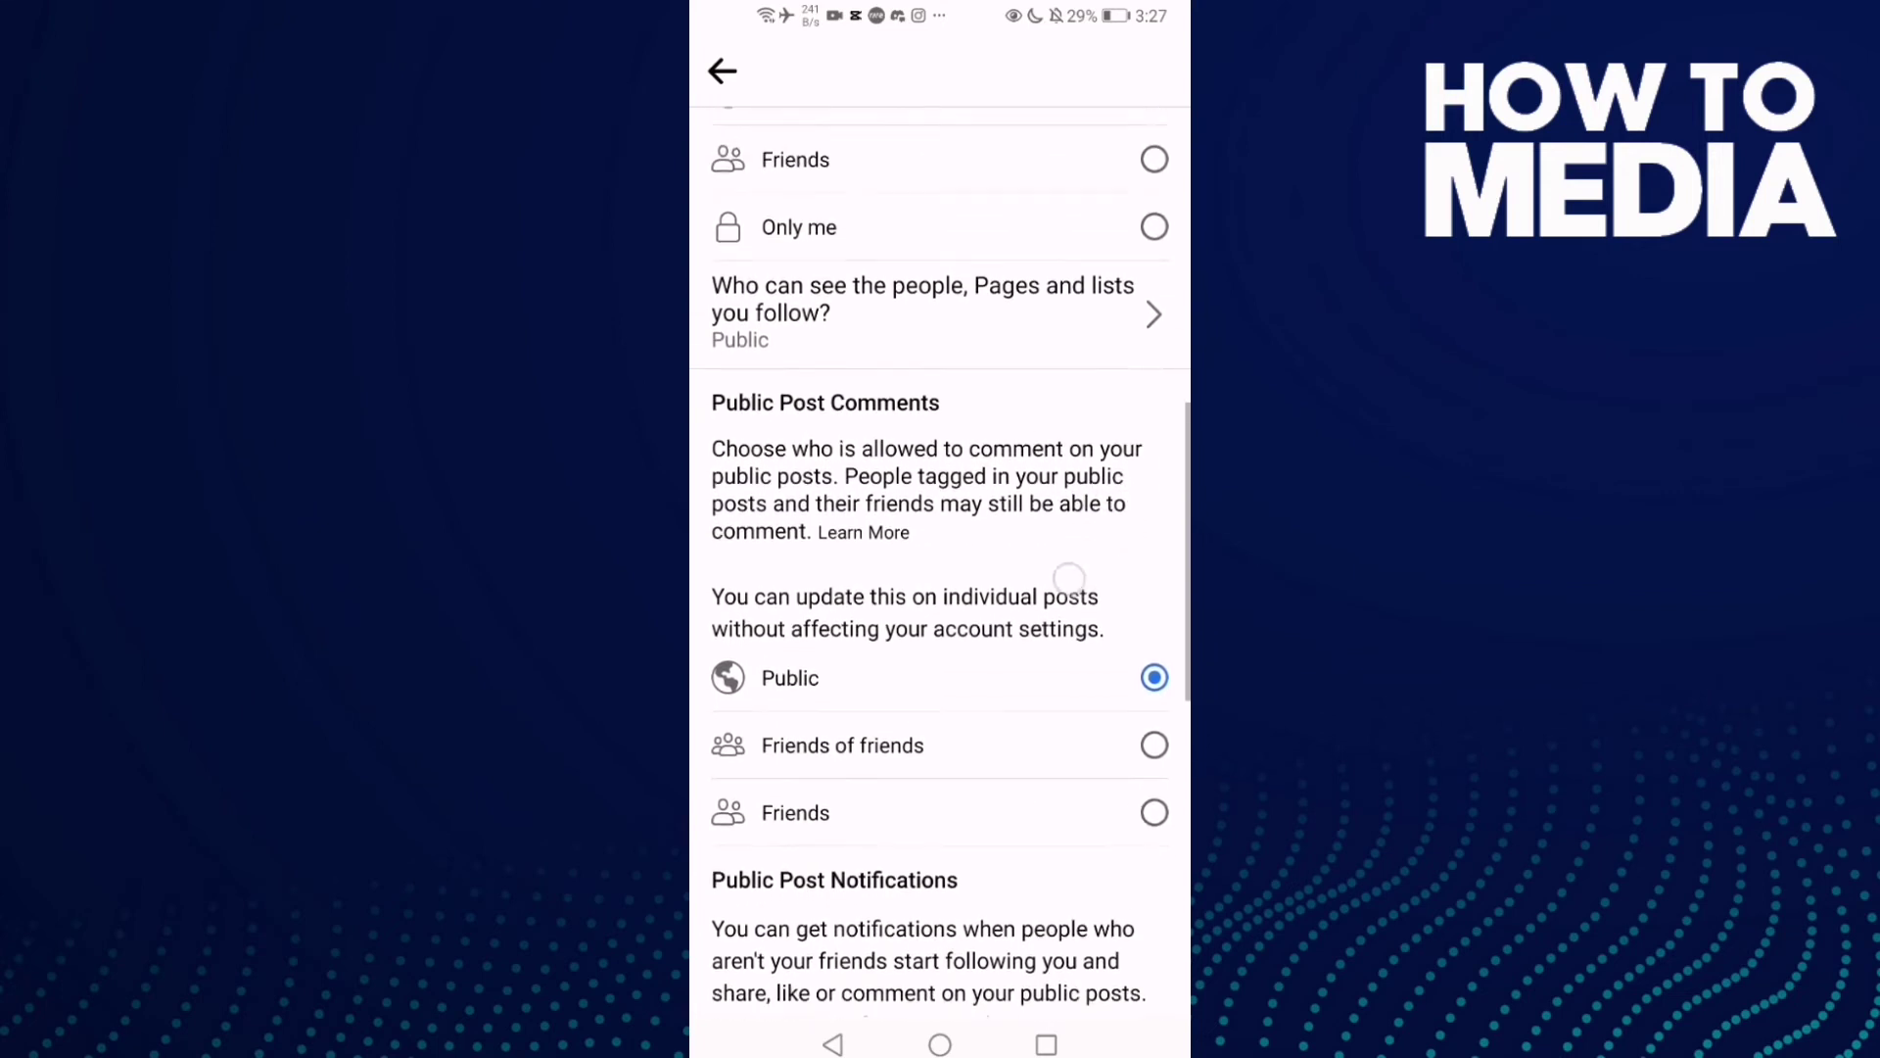
scroll(1069, 575, "up", 1)
scroll(1015, 425, "down", 2)
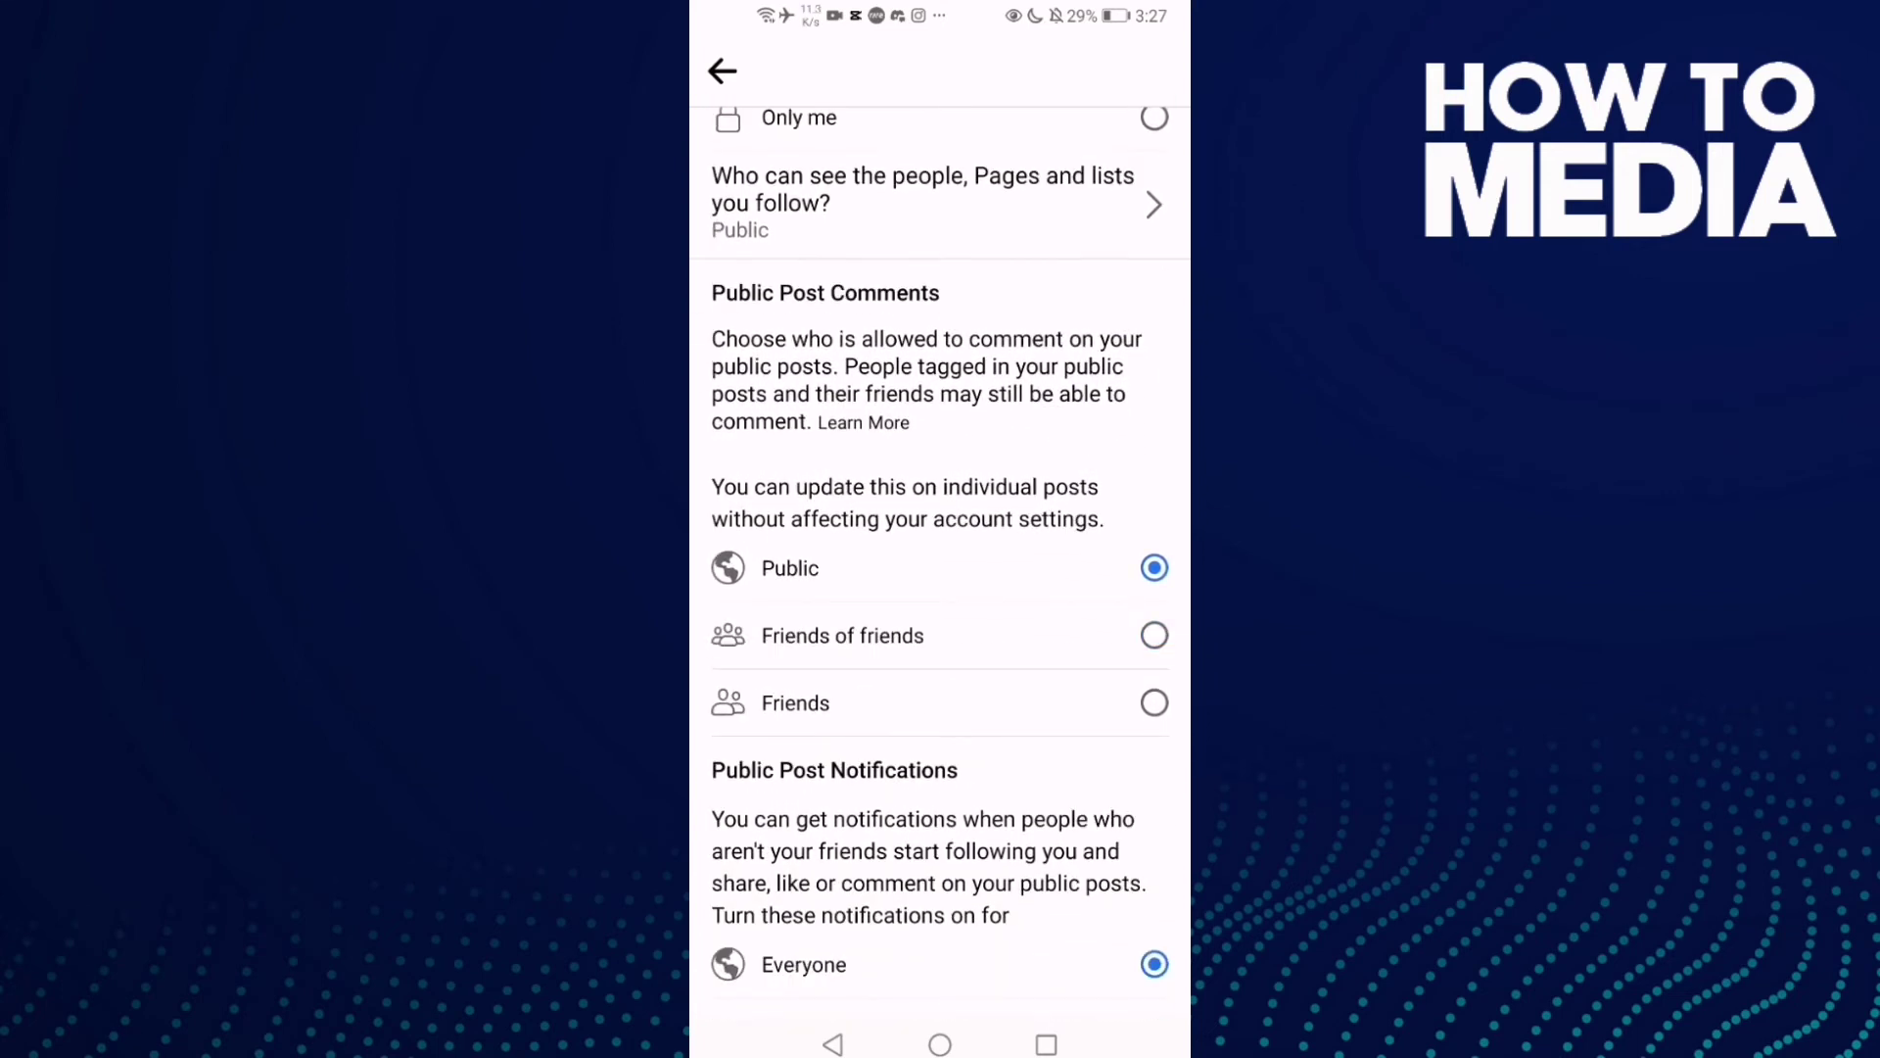
left_click(1154, 703)
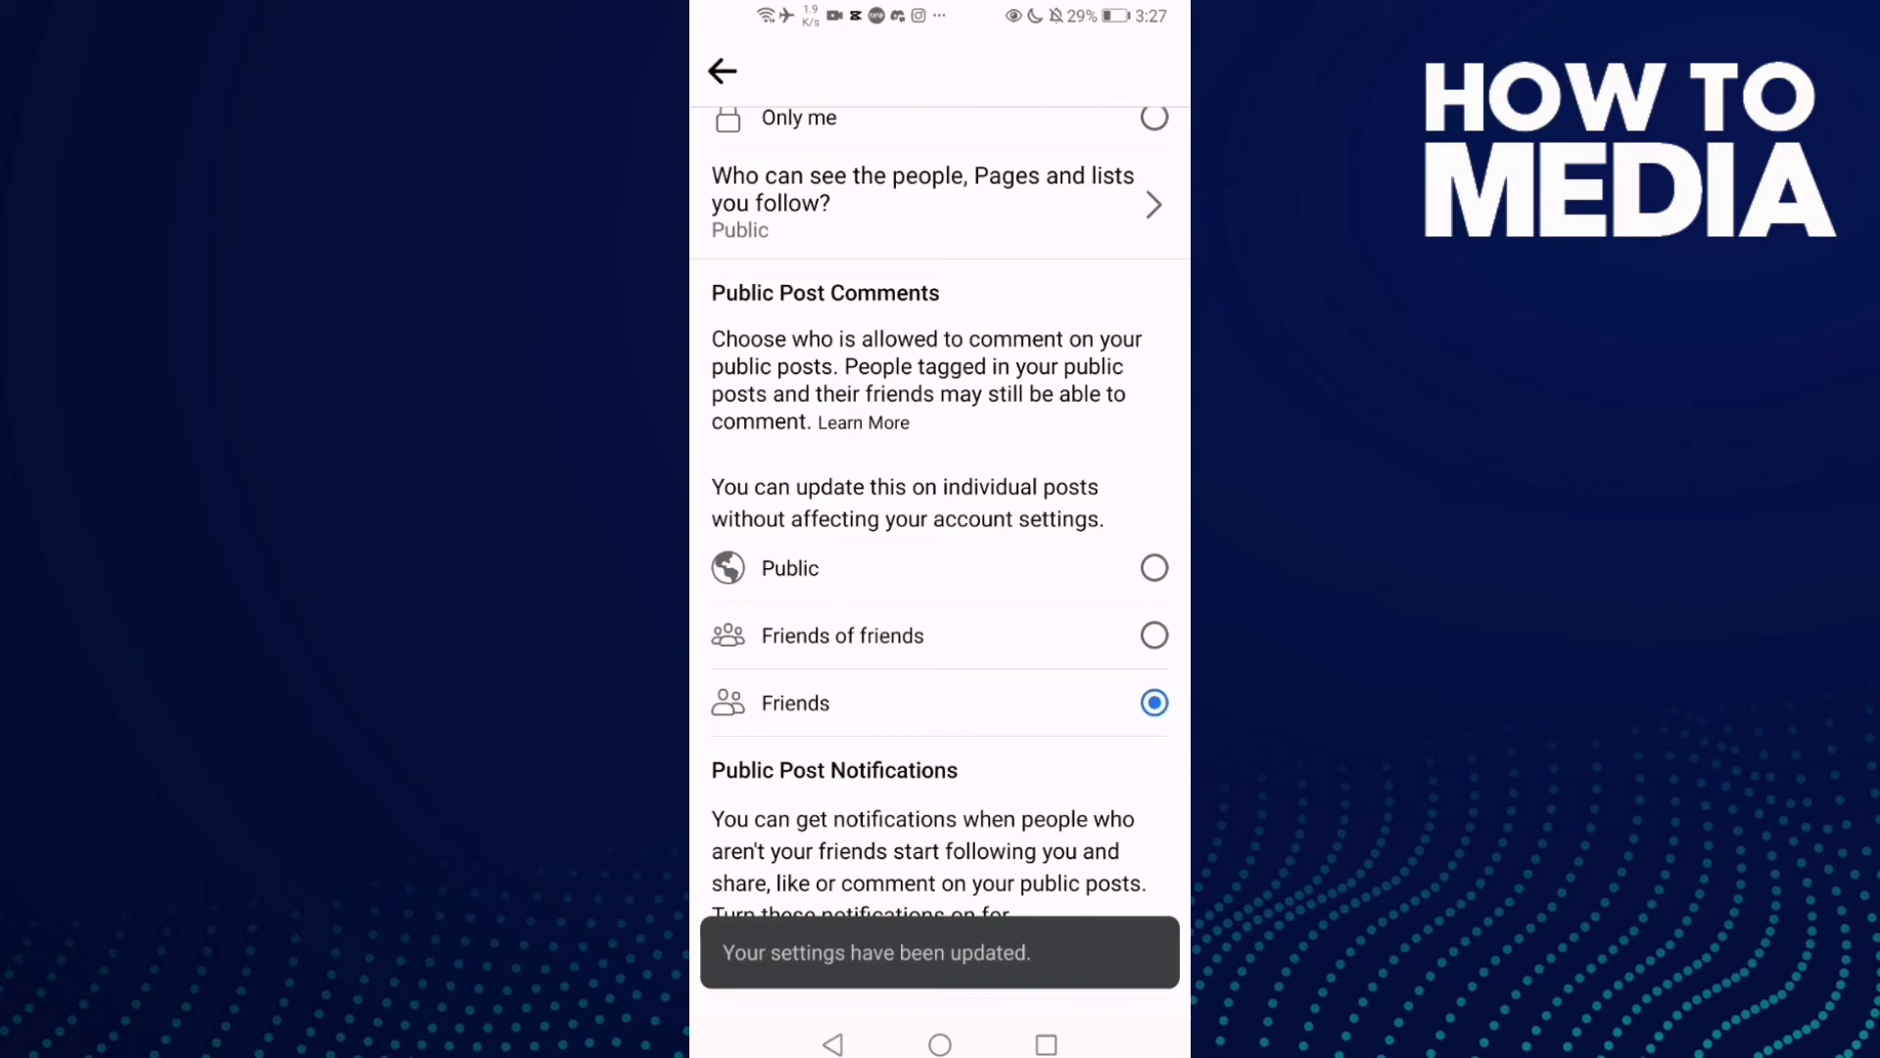
- Exit Facebook to the Android home screen with the Home button
left_click(940, 1043)
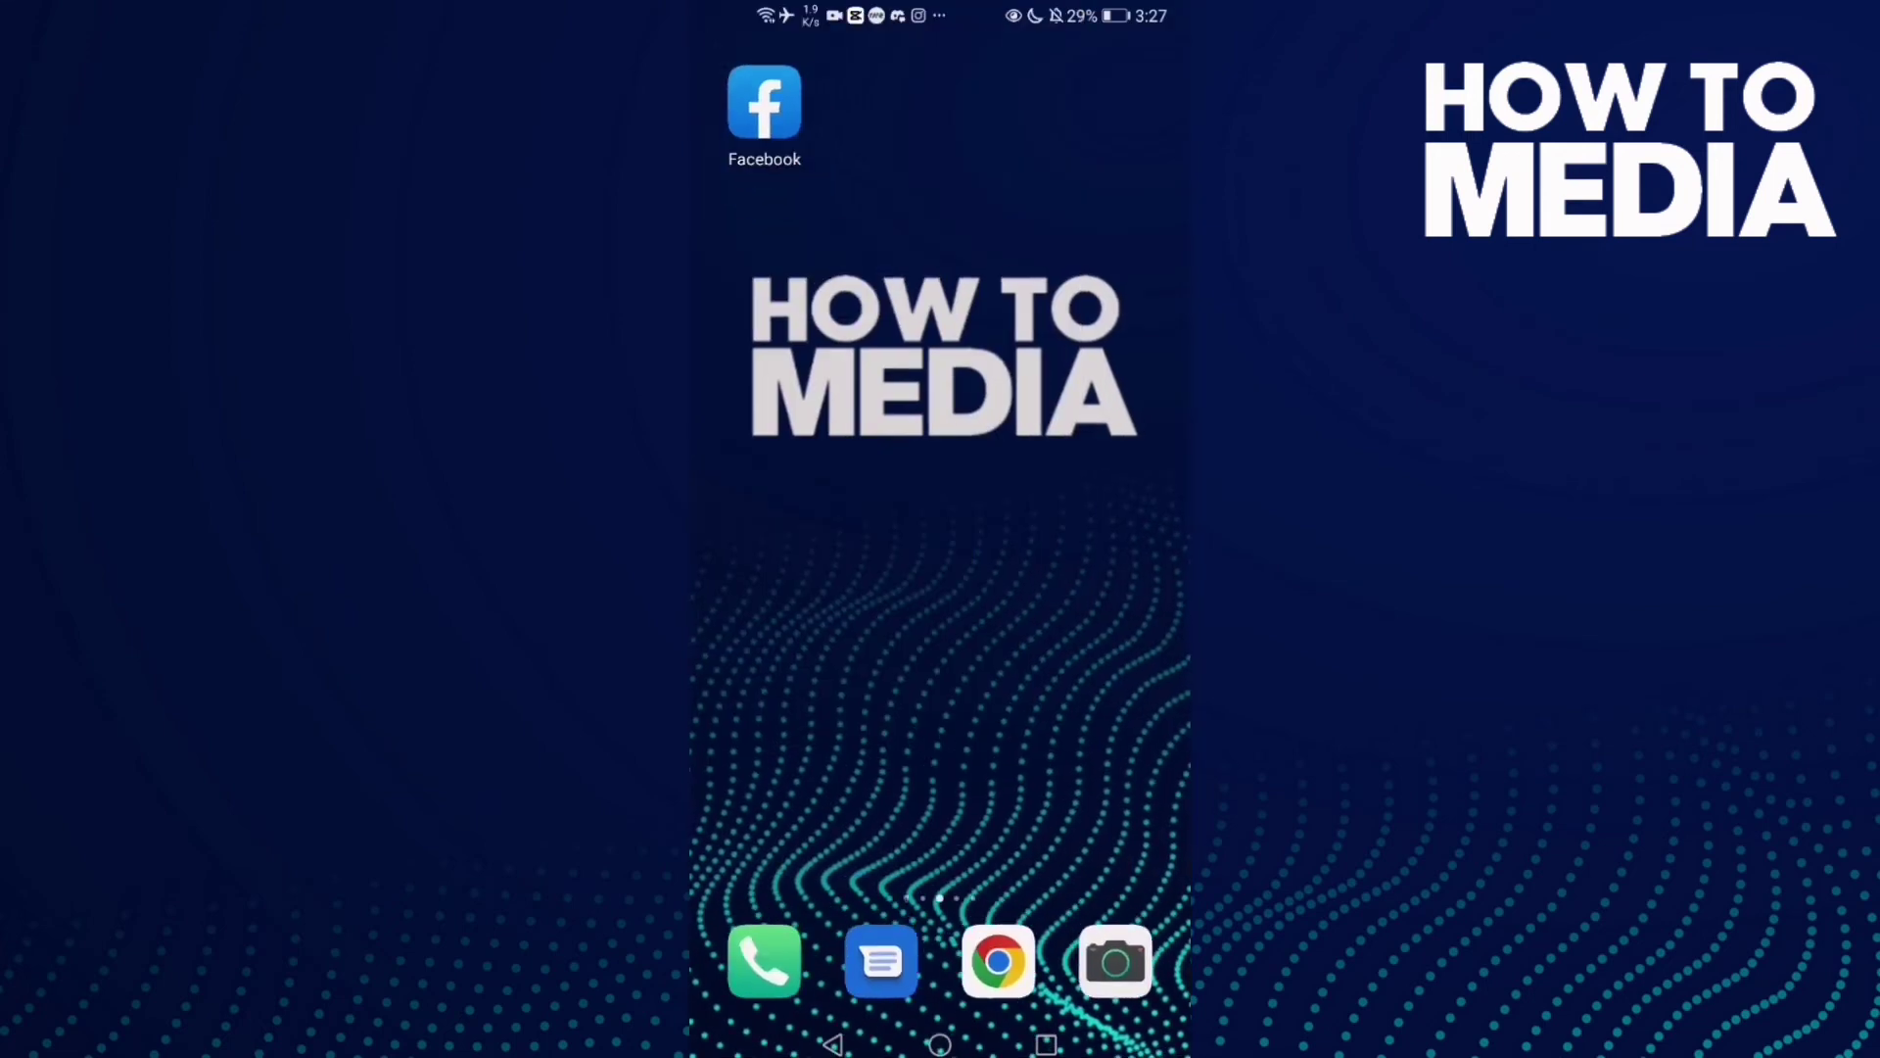